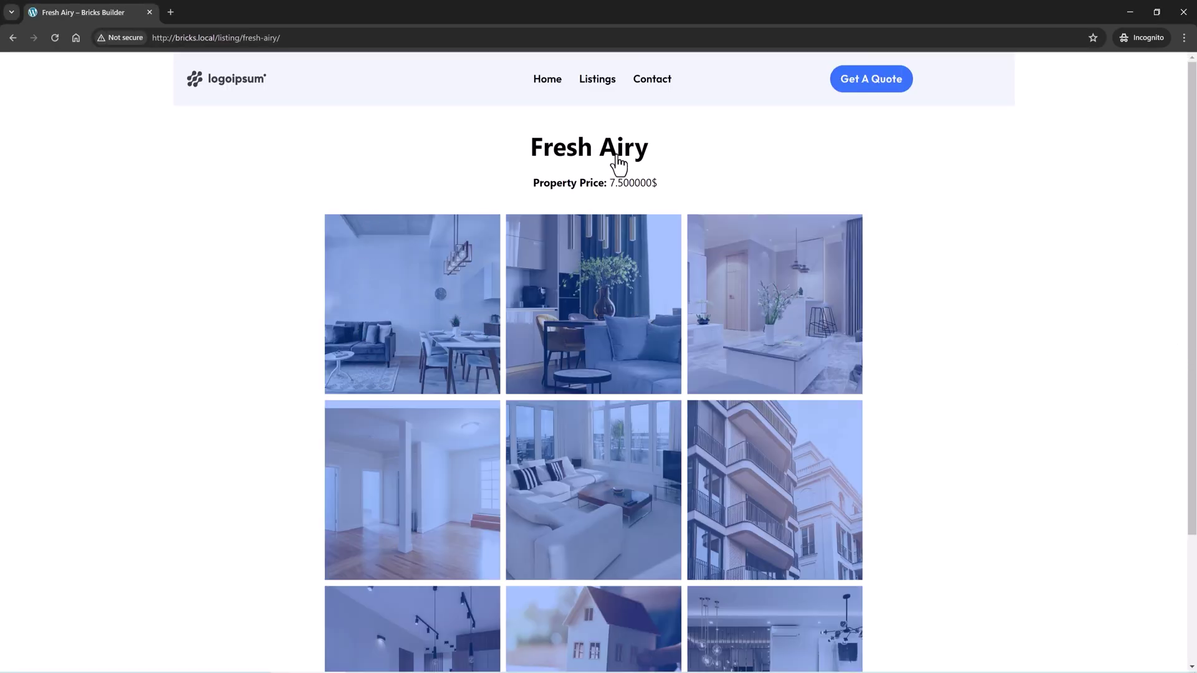
Scroll the Fresh Airy listing's blue-tinted grid in Chrome Incognito, then compare it with the Firefox private window
{"action": "scroll", "coordinate": [660, 265], "scroll_direction": "down", "scroll_amount": 2}
{"action": "scroll", "coordinate": [662, 270], "scroll_direction": "down", "scroll_amount": 1}
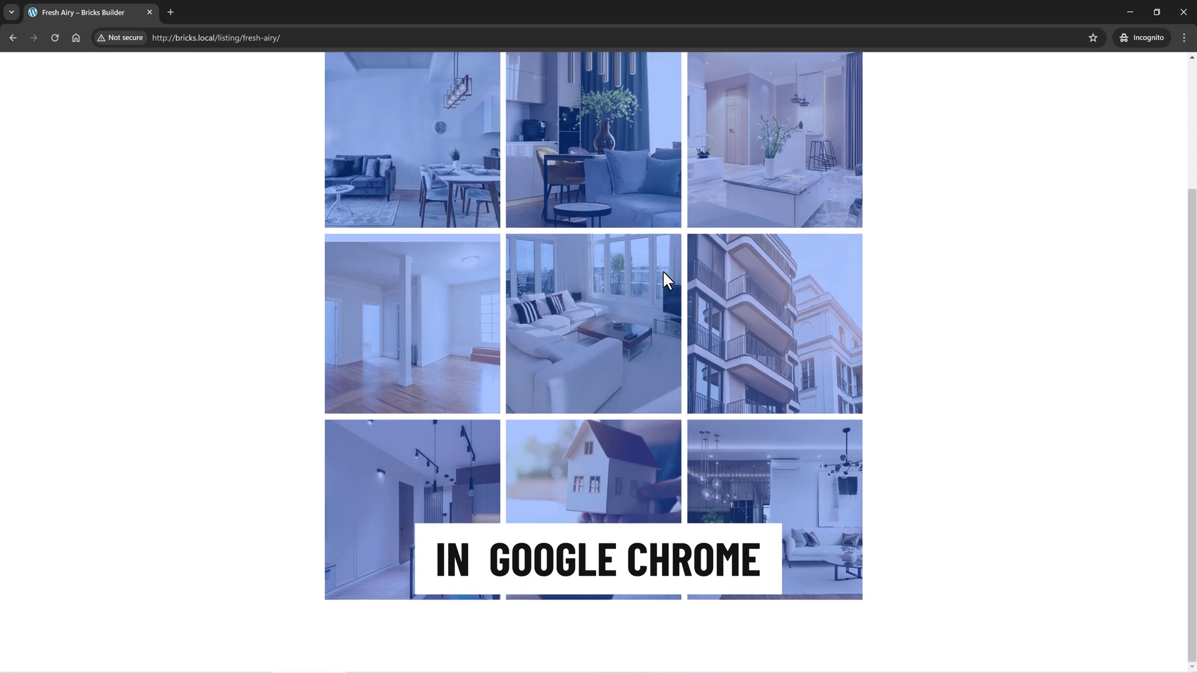
{"action": "scroll", "coordinate": [662, 269], "scroll_direction": "up", "scroll_amount": 1}
{"action": "scroll", "coordinate": [662, 269], "scroll_direction": "up", "scroll_amount": 2}
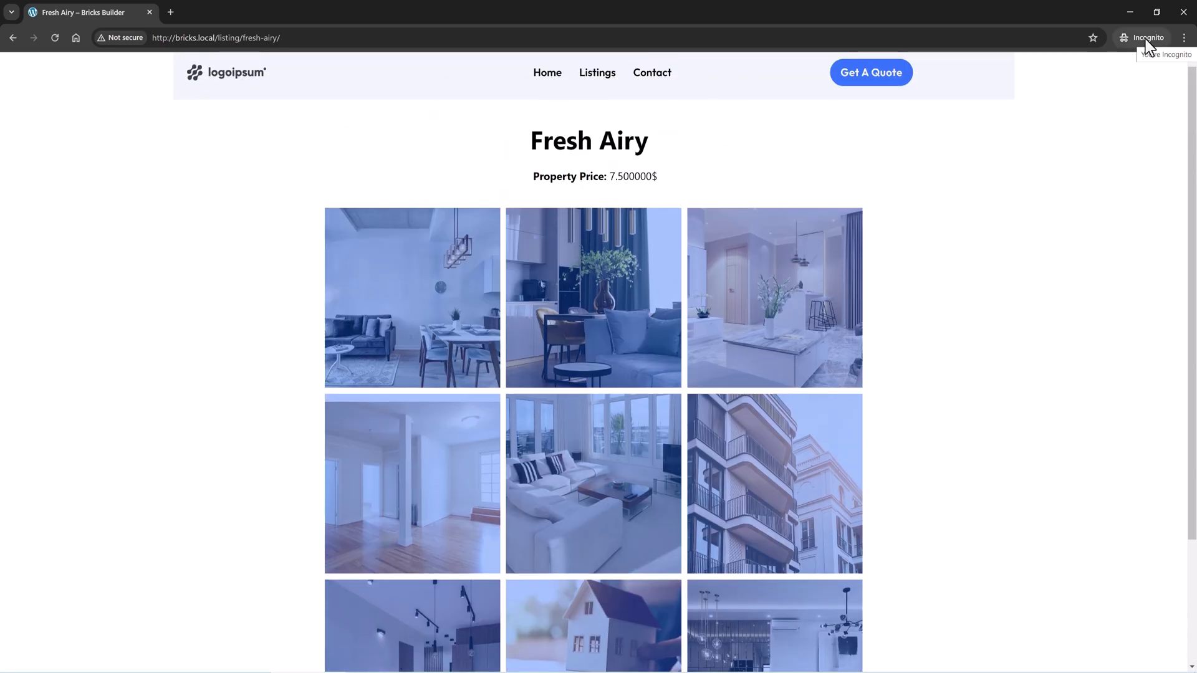
{"action": "left_click", "coordinate": [1130, 12]}
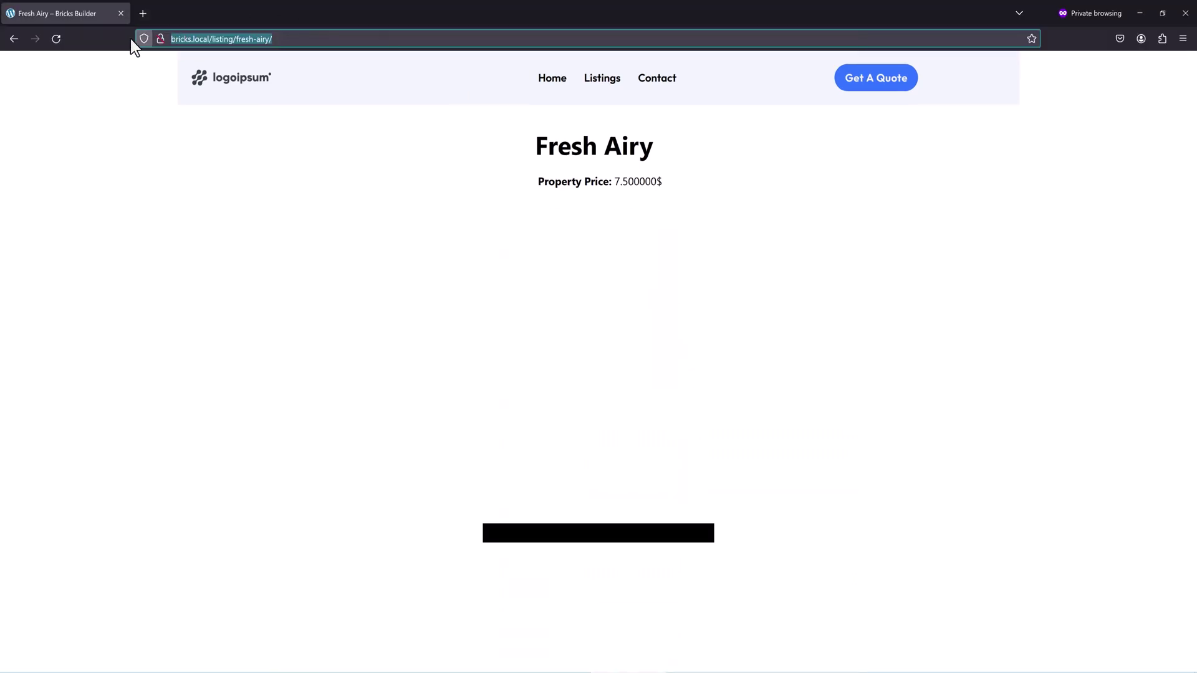
{"action": "left_click", "coordinate": [119, 73]}
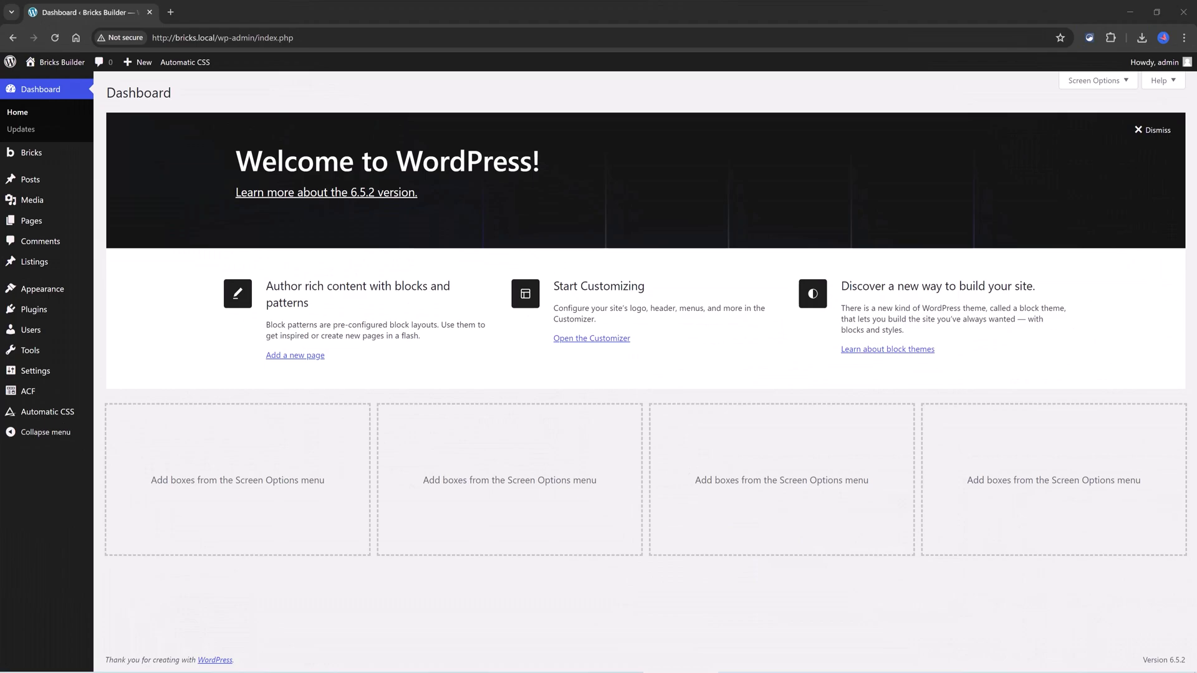
Show the Media Library filtered to the Real Estate Folder images
{"action": "mouse_move", "coordinate": [69, 205]}
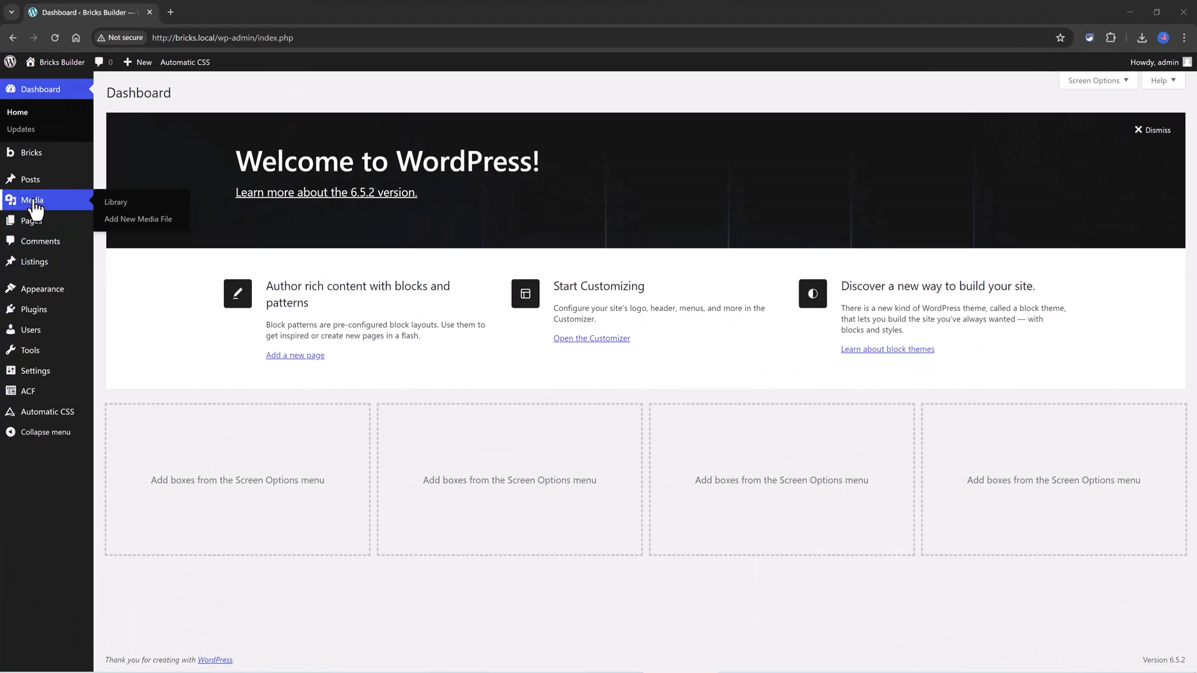
{"action": "left_click", "coordinate": [180, 213]}
{"action": "left_click", "coordinate": [202, 214]}
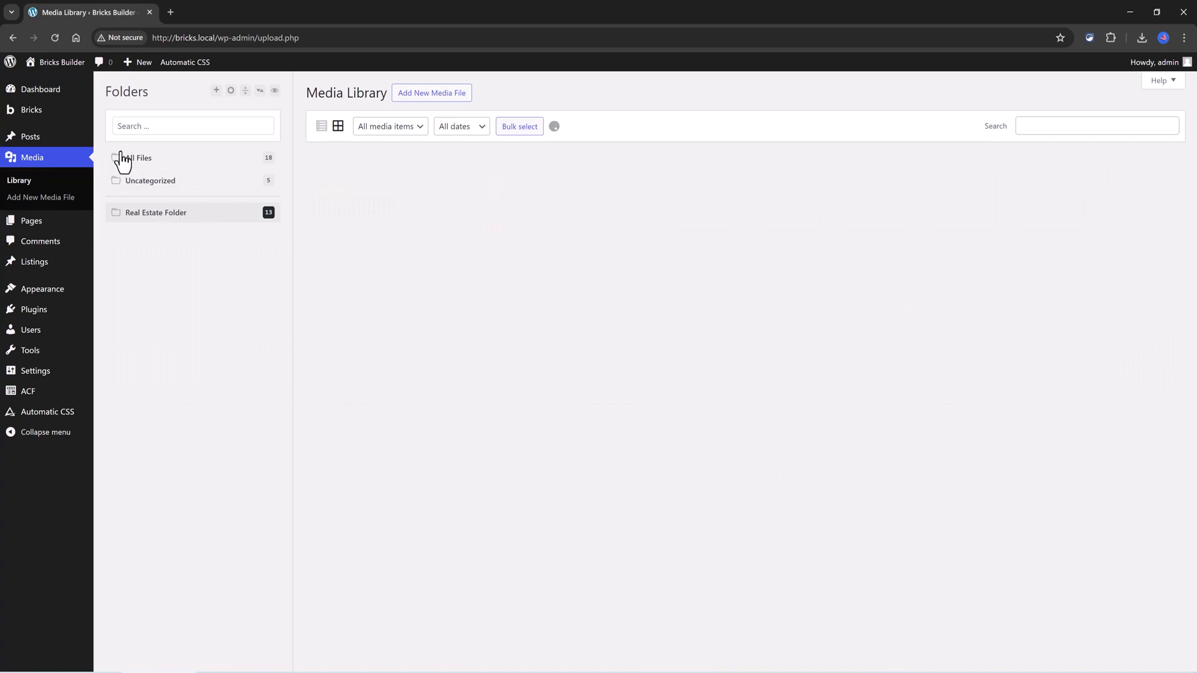
Open the Media Test template from Bricks Templates in the Bricks editor
{"action": "mouse_move", "coordinate": [47, 112]}
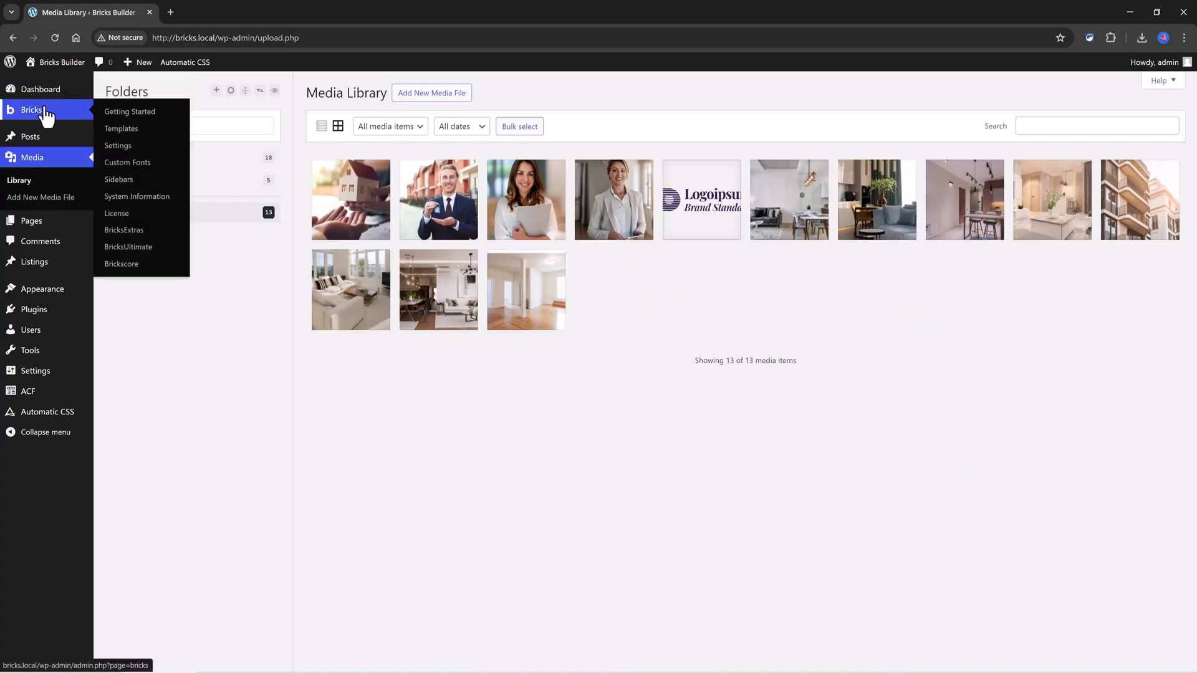
{"action": "left_click", "coordinate": [125, 129]}
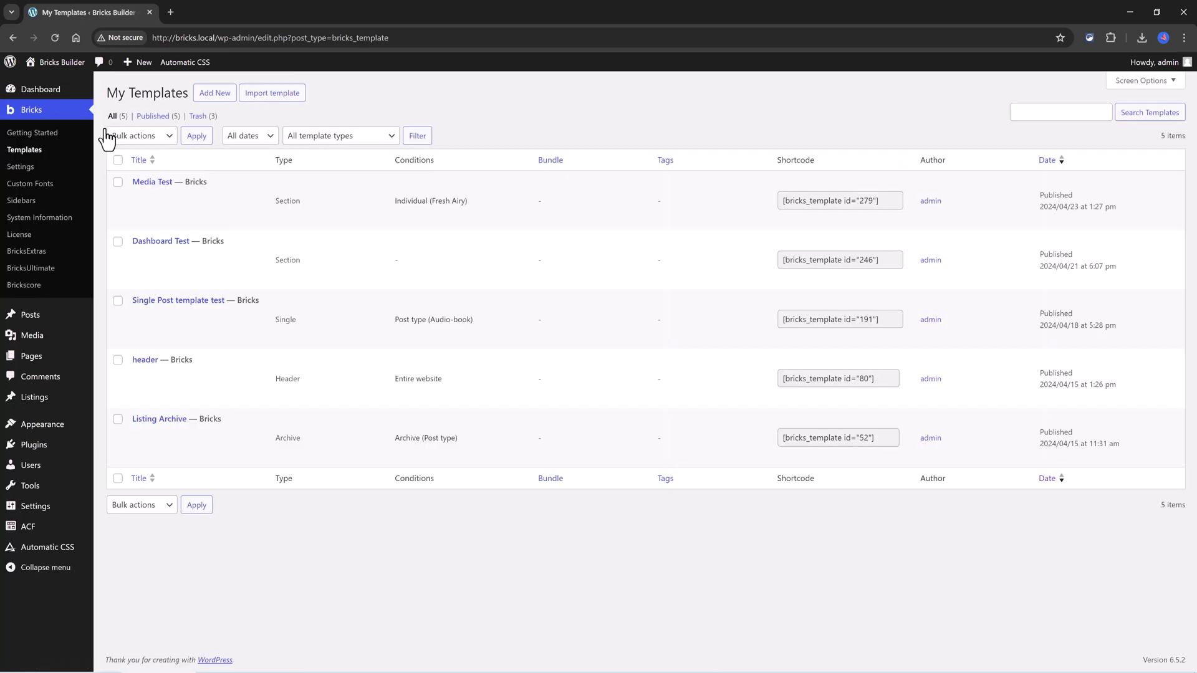
{"action": "mouse_move", "coordinate": [159, 187]}
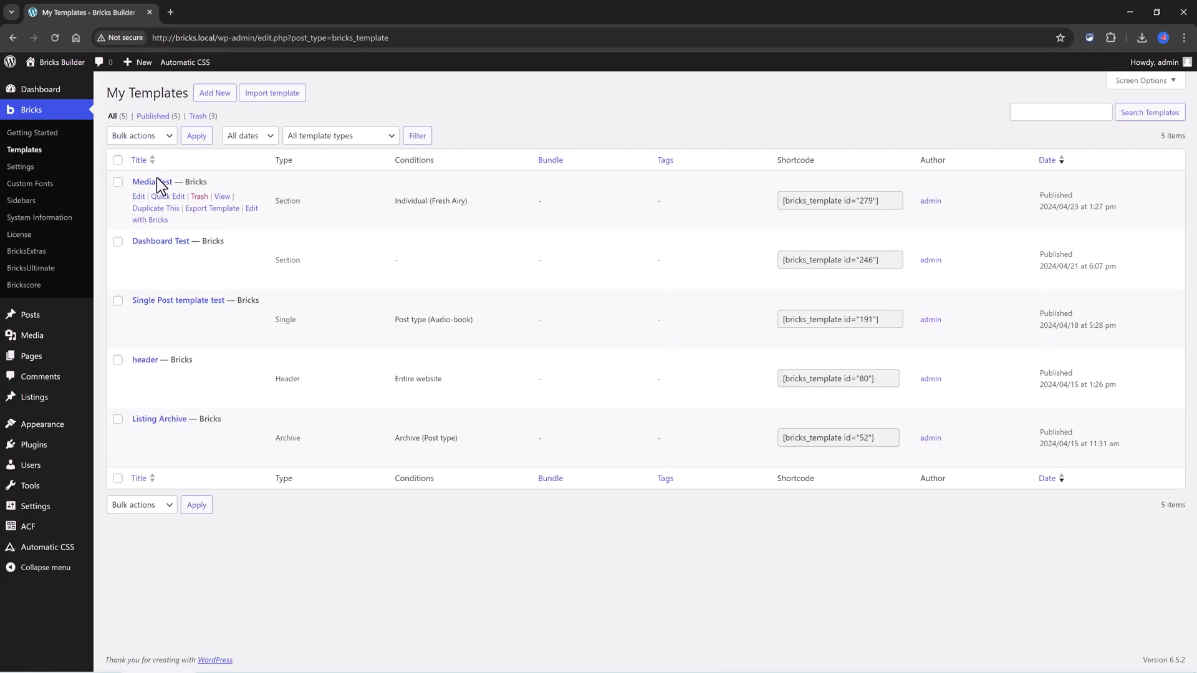
{"action": "left_click", "coordinate": [250, 209]}
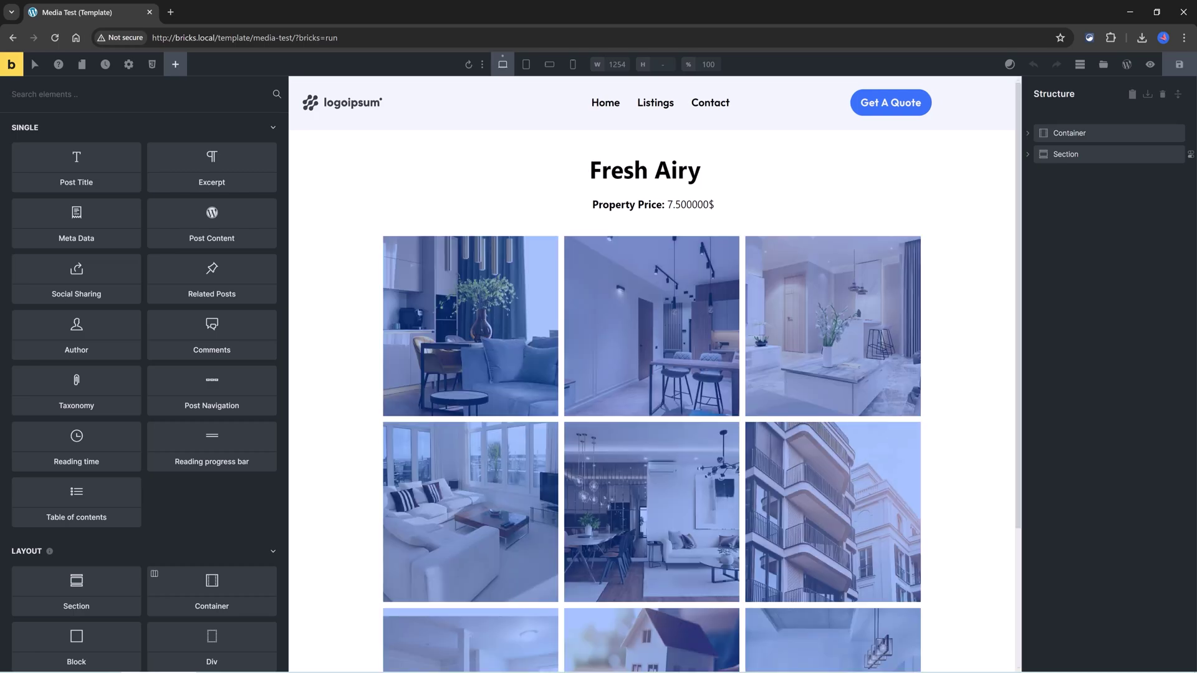
Drop a Post Content element onto the Media Test canvas
{"action": "left_click_drag", "start_coordinate": [222, 233], "coordinate": [315, 214]}
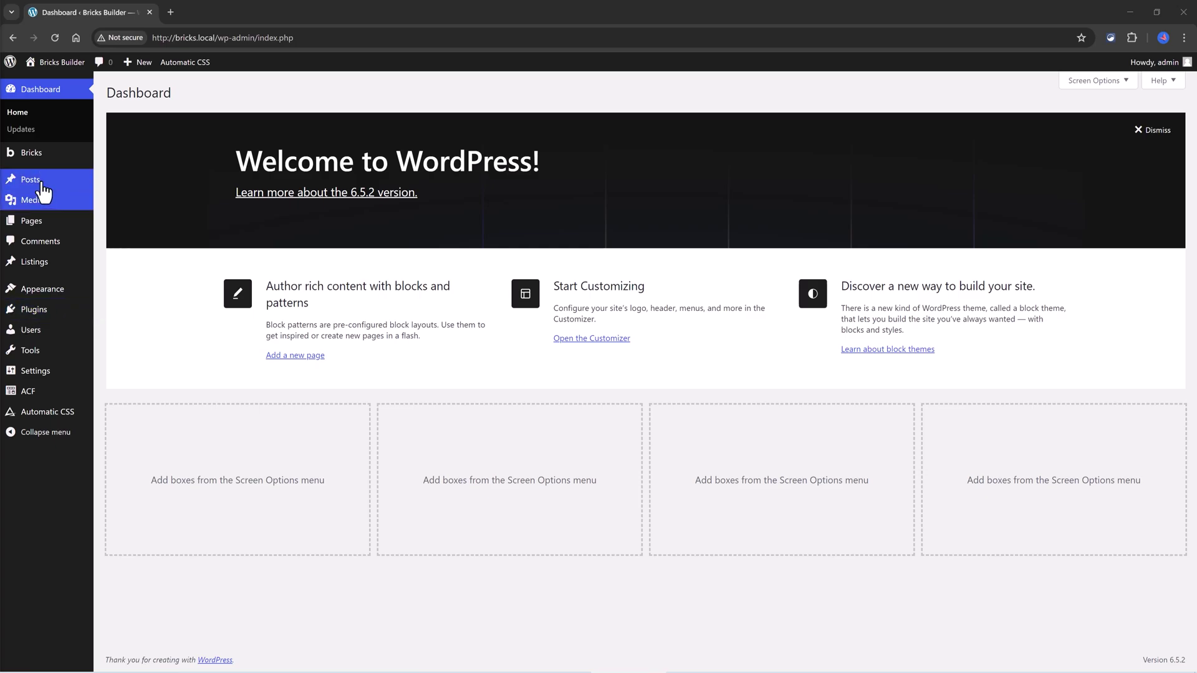
Review the All Listings entries, then go to ACF Field Groups to find Property Details
{"action": "mouse_move", "coordinate": [85, 262]}
{"action": "left_click", "coordinate": [127, 266]}
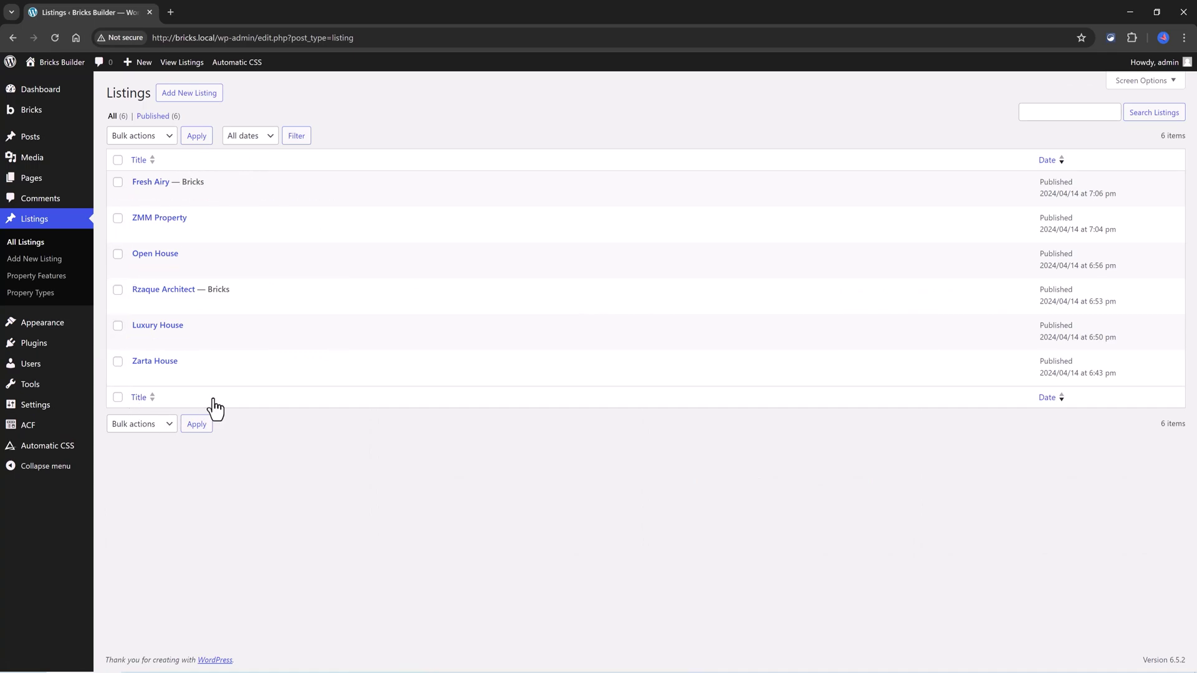
{"action": "mouse_move", "coordinate": [224, 381]}
{"action": "mouse_move", "coordinate": [191, 173]}
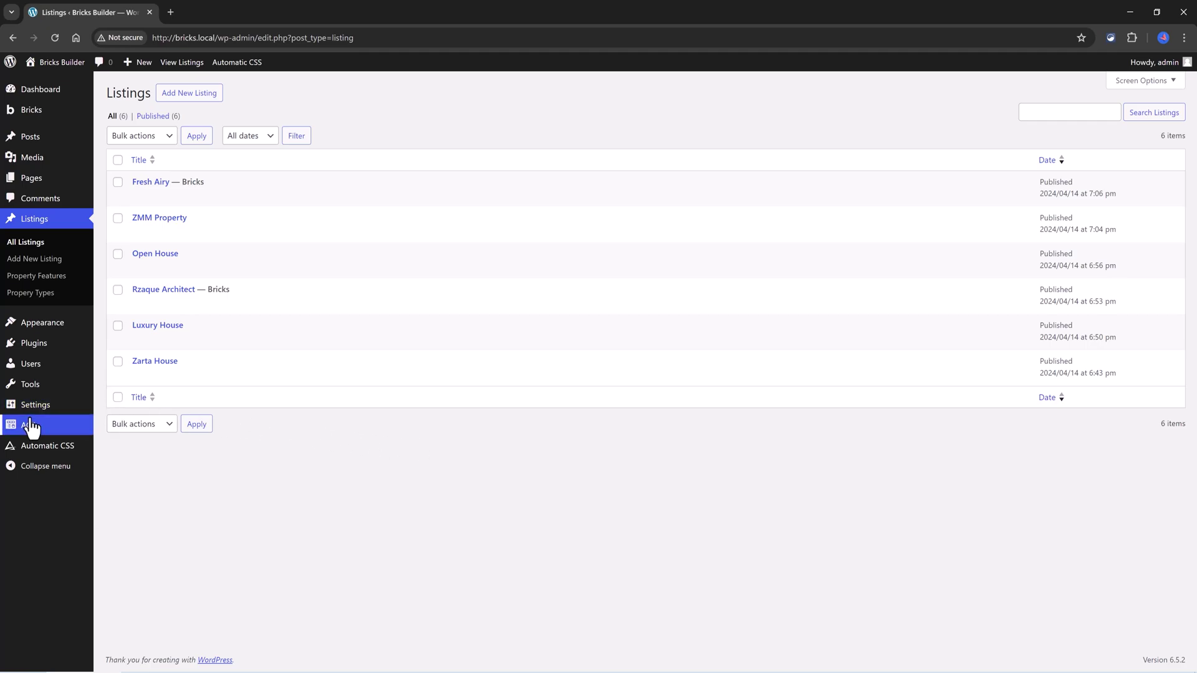
{"action": "mouse_move", "coordinate": [29, 424]}
{"action": "left_click", "coordinate": [132, 430]}
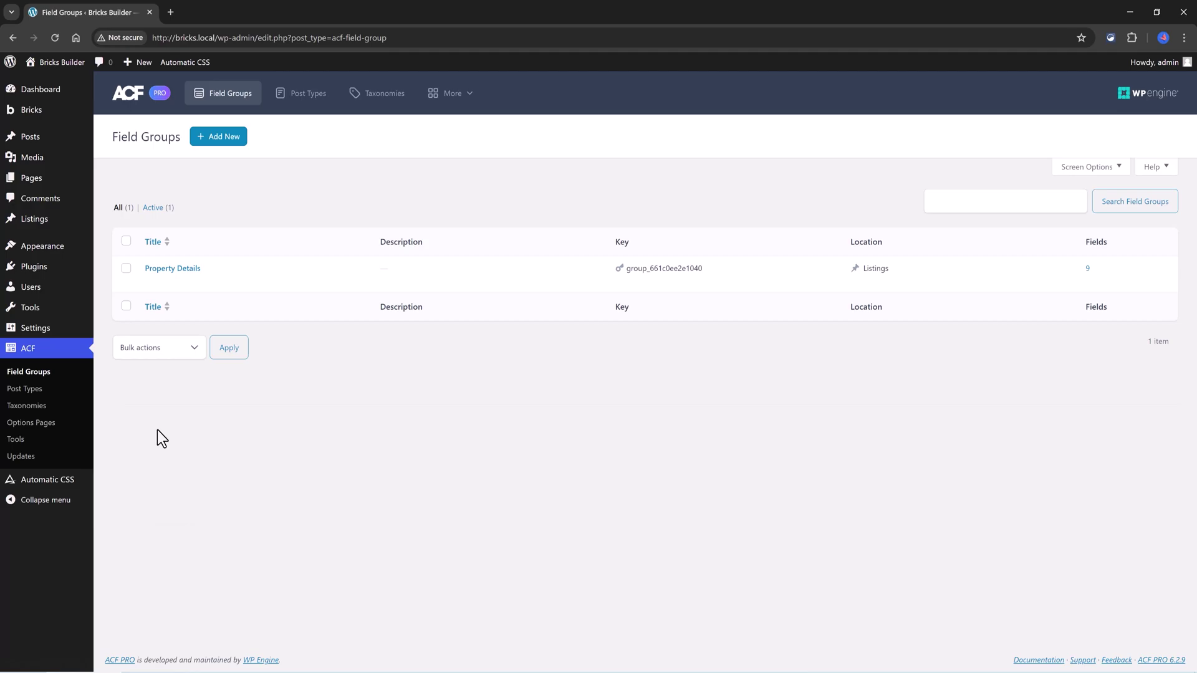
Check the Property Details field group's location rules, which assign it to Listings
{"action": "left_click", "coordinate": [151, 280]}
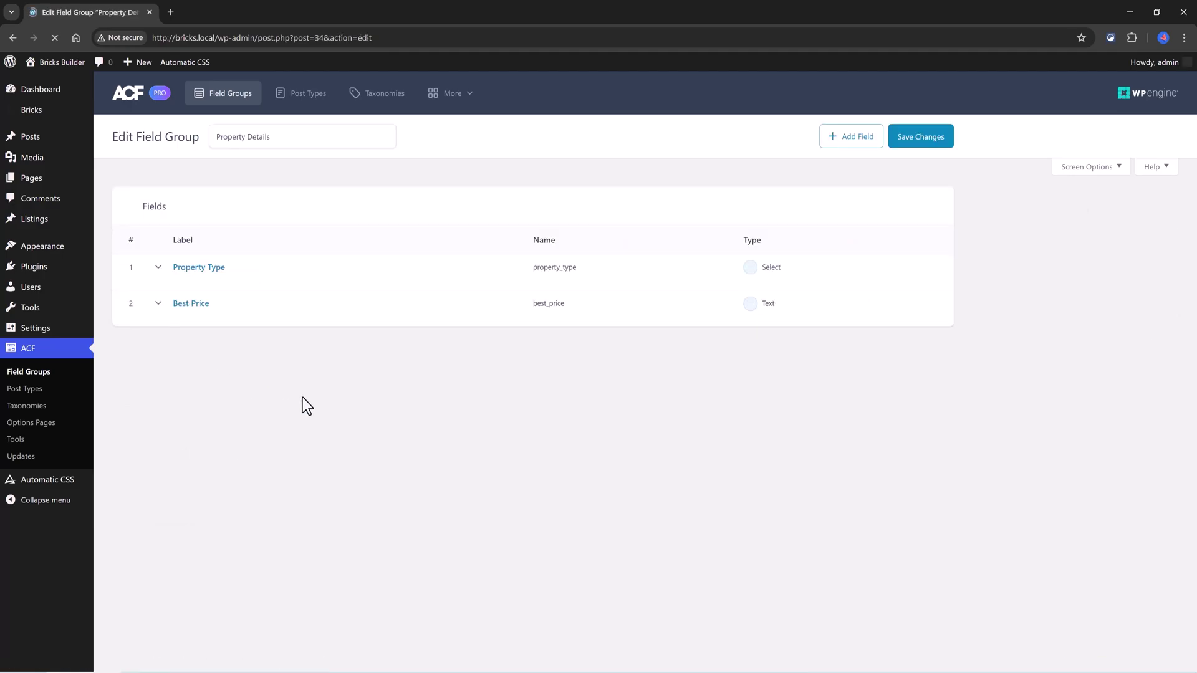
{"action": "scroll", "coordinate": [281, 436], "scroll_direction": "down", "scroll_amount": 6}
{"action": "left_click", "coordinate": [147, 410]}
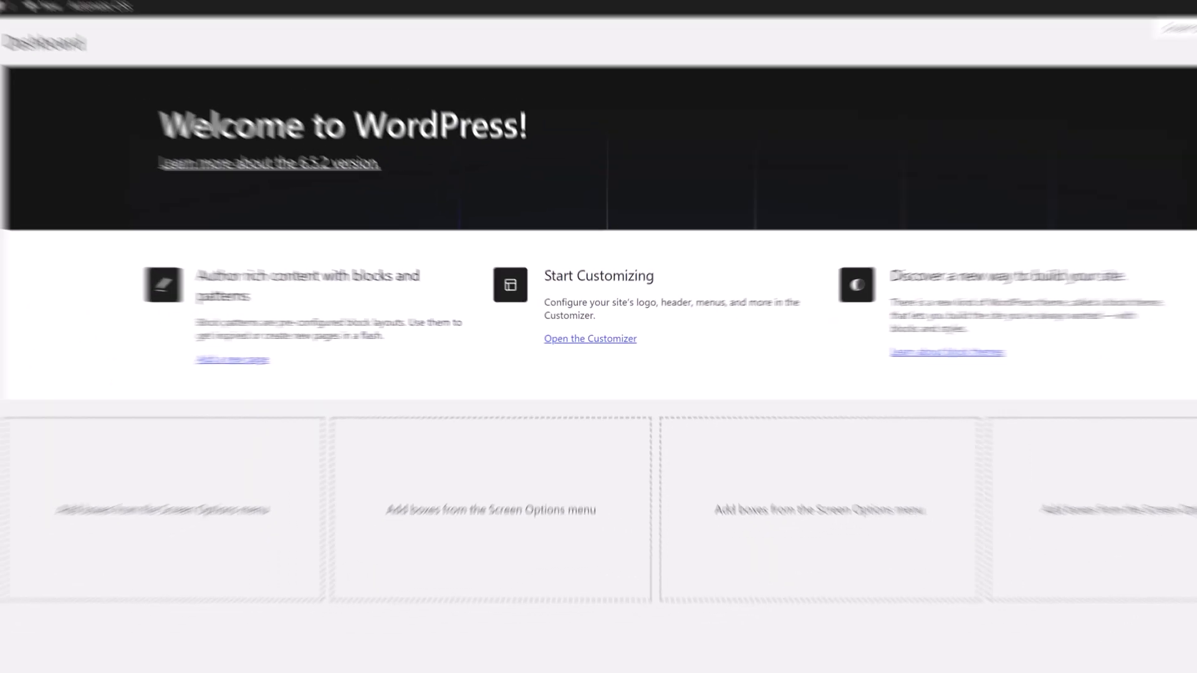
Create and publish a Section template titled 'Tutorial', then open it in Bricks
{"action": "mouse_move", "coordinate": [52, 163]}
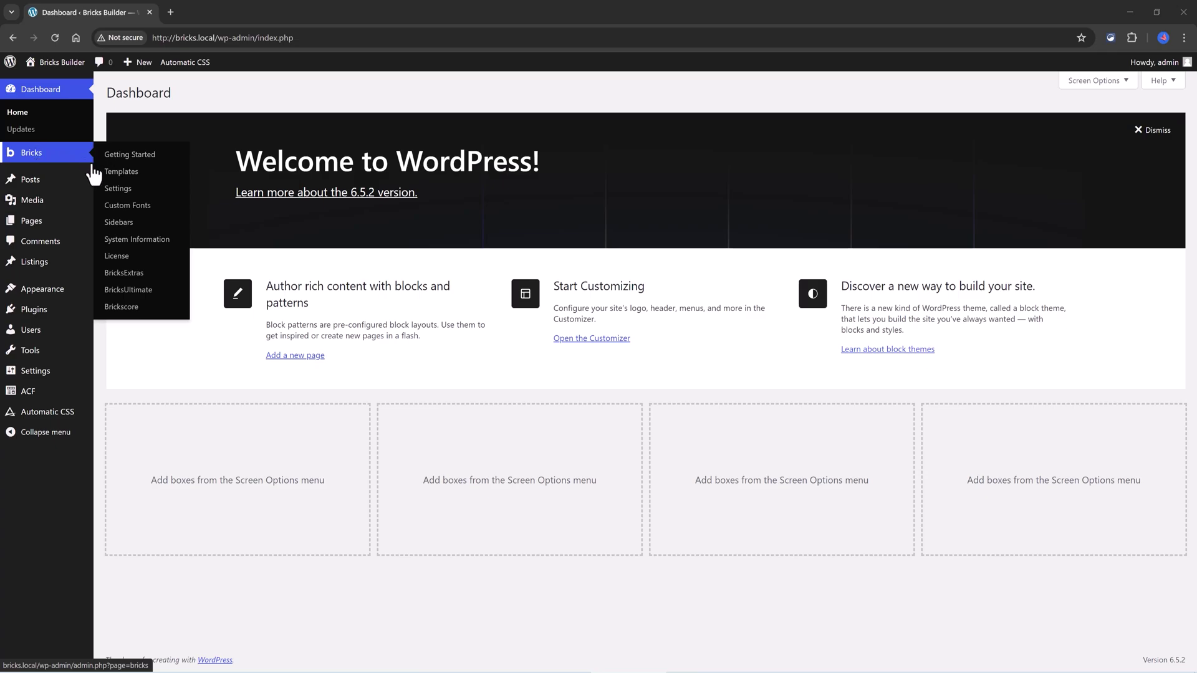
{"action": "left_click", "coordinate": [122, 174]}
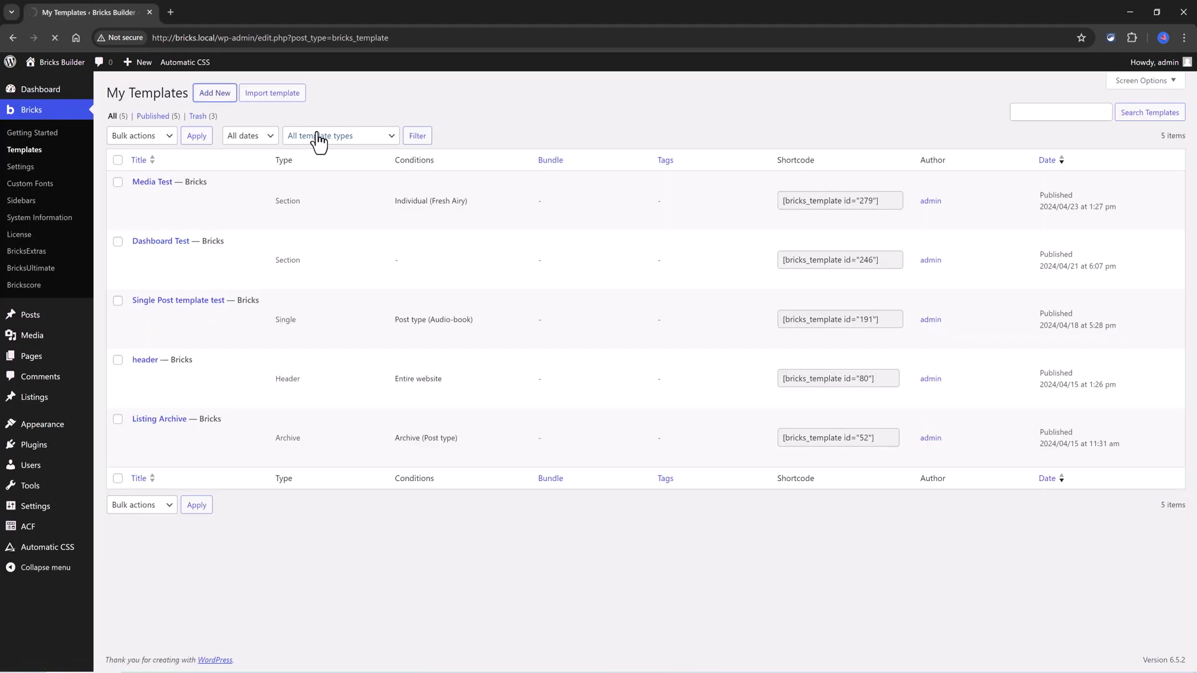
{"action": "type", "text": "Tutorial"}
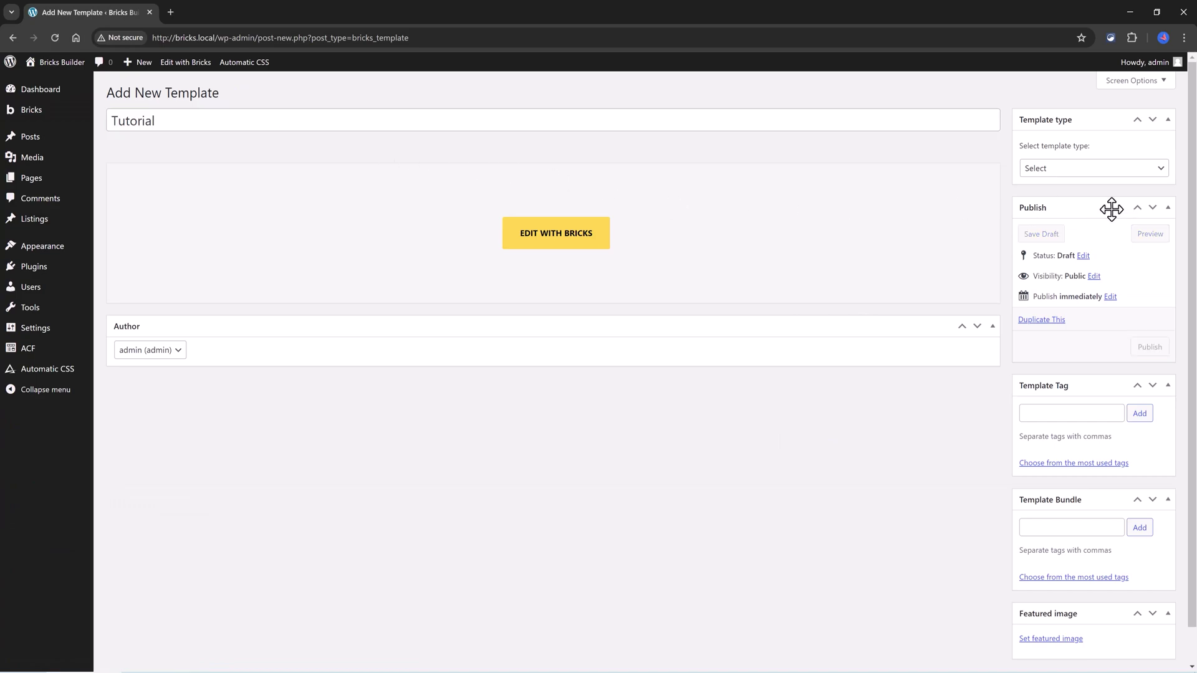
{"action": "left_click", "coordinate": [1086, 168]}
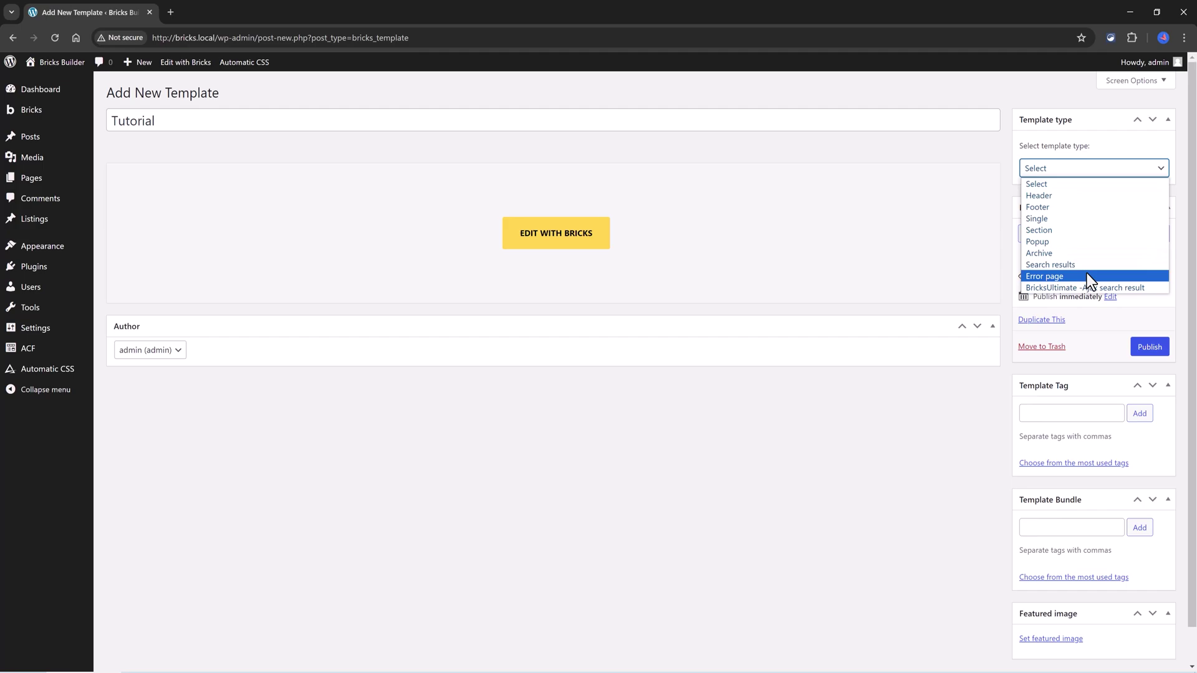
{"action": "left_click", "coordinate": [1054, 231]}
{"action": "left_click", "coordinate": [1149, 347]}
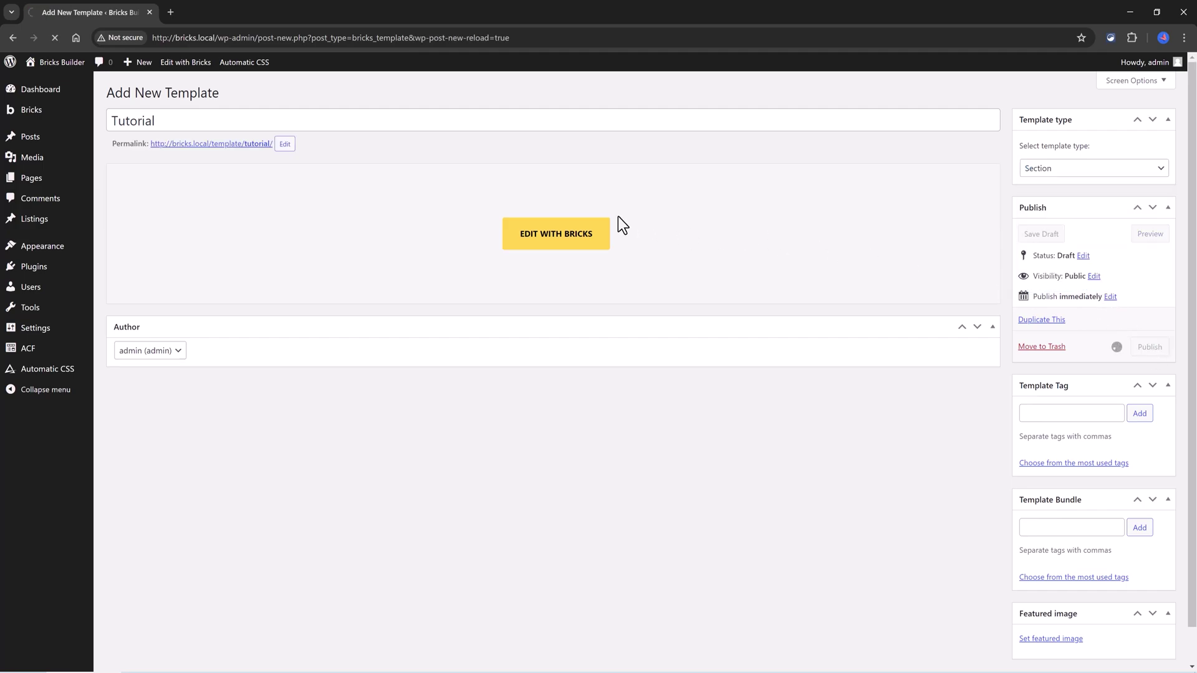
{"action": "left_click", "coordinate": [556, 235]}
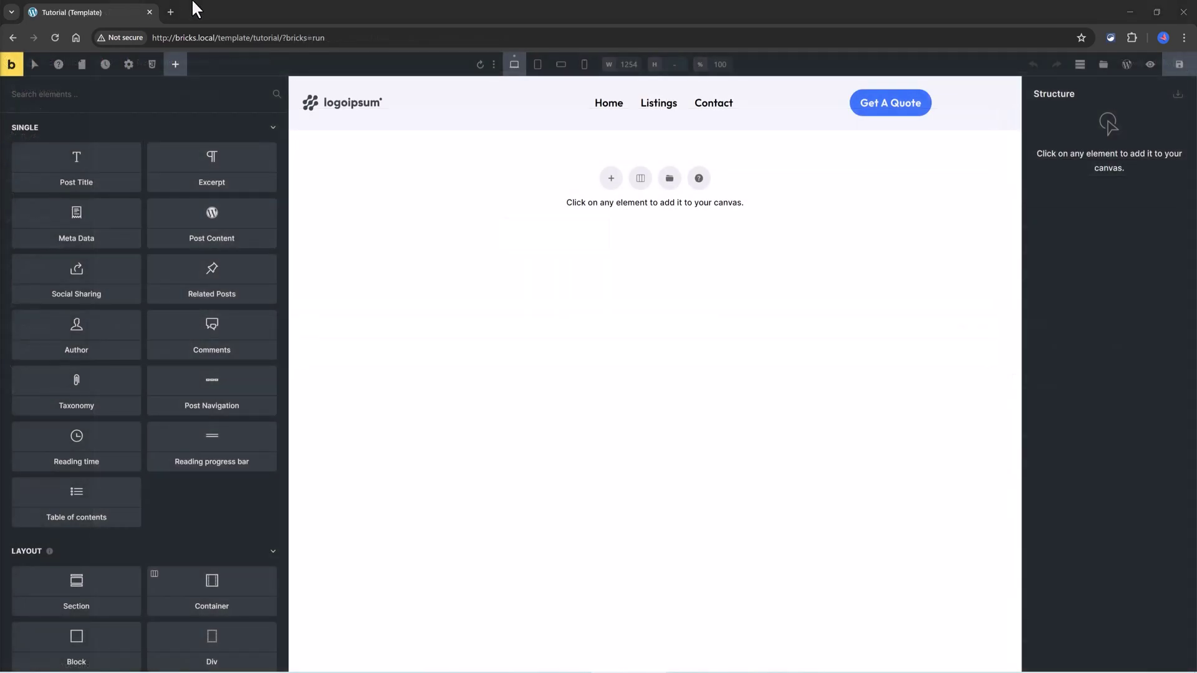
Add an Individual display condition targeting Zarta House (Listing), found by searching 'Za'
{"action": "left_click", "coordinate": [130, 67]}
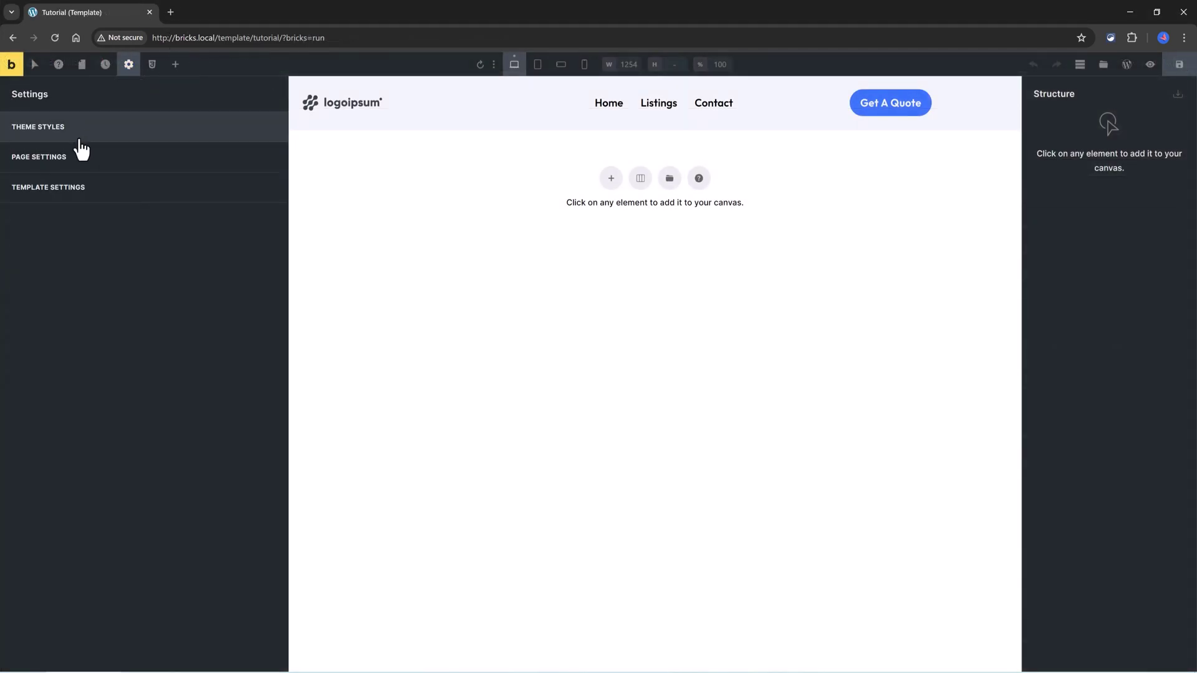
{"action": "left_click", "coordinate": [67, 187]}
{"action": "left_click", "coordinate": [98, 131]}
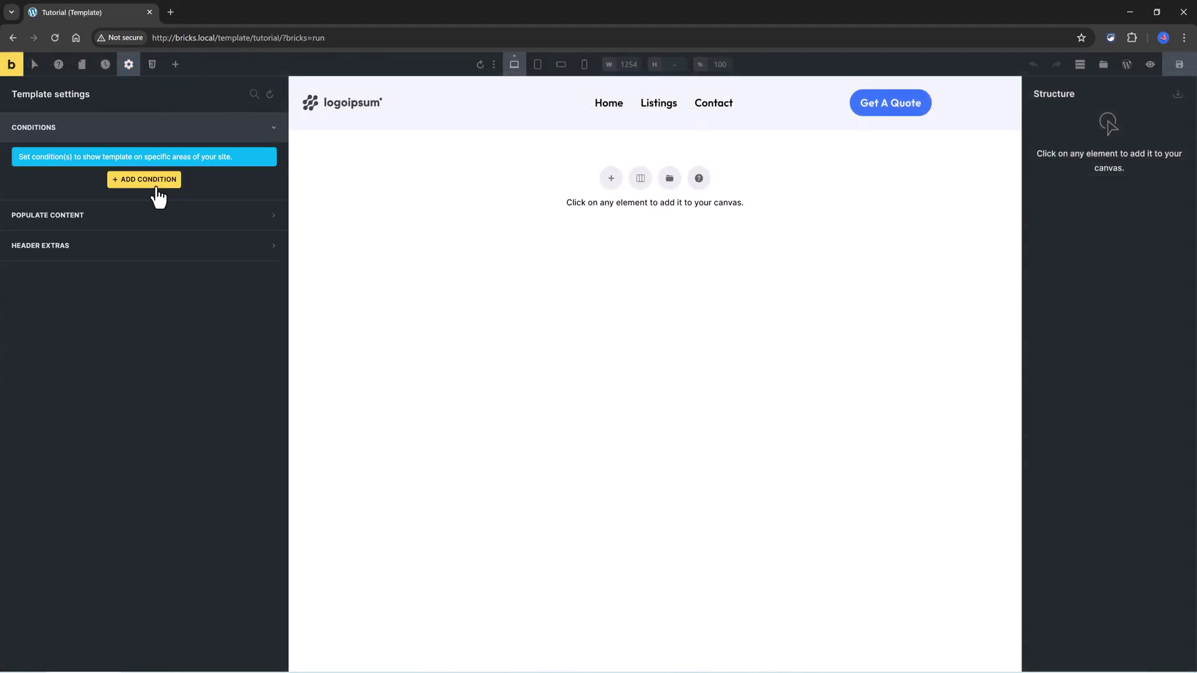
{"action": "left_click", "coordinate": [141, 181]}
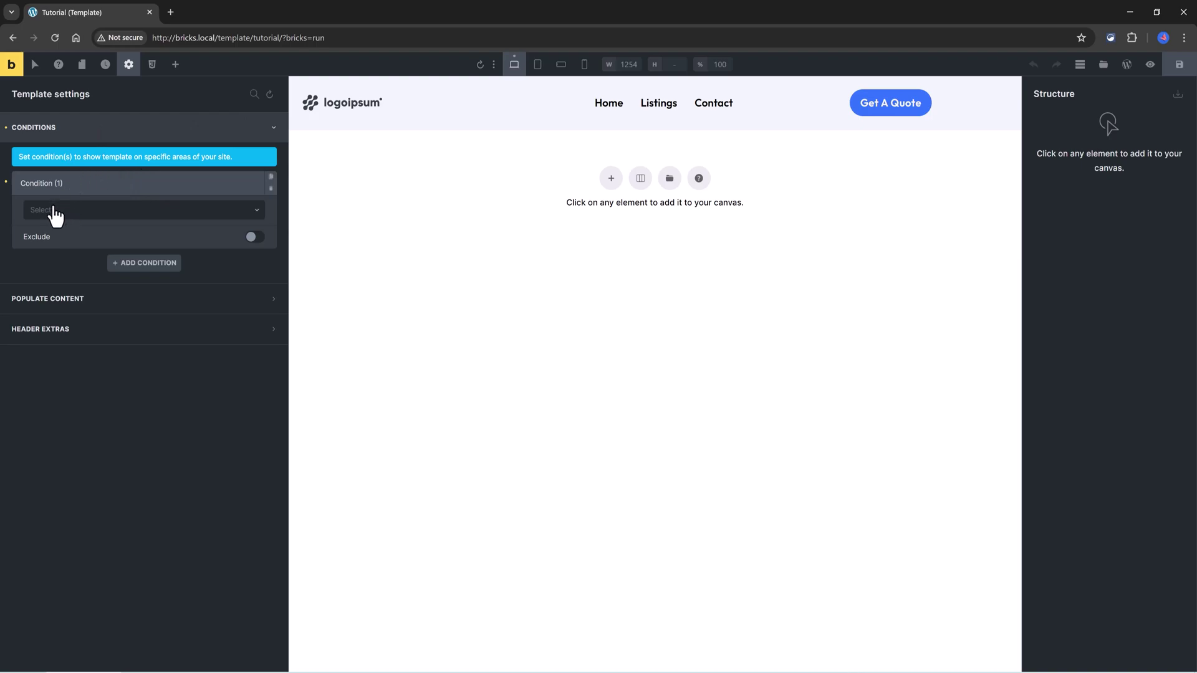
{"action": "left_click", "coordinate": [60, 212]}
{"action": "left_click", "coordinate": [67, 325]}
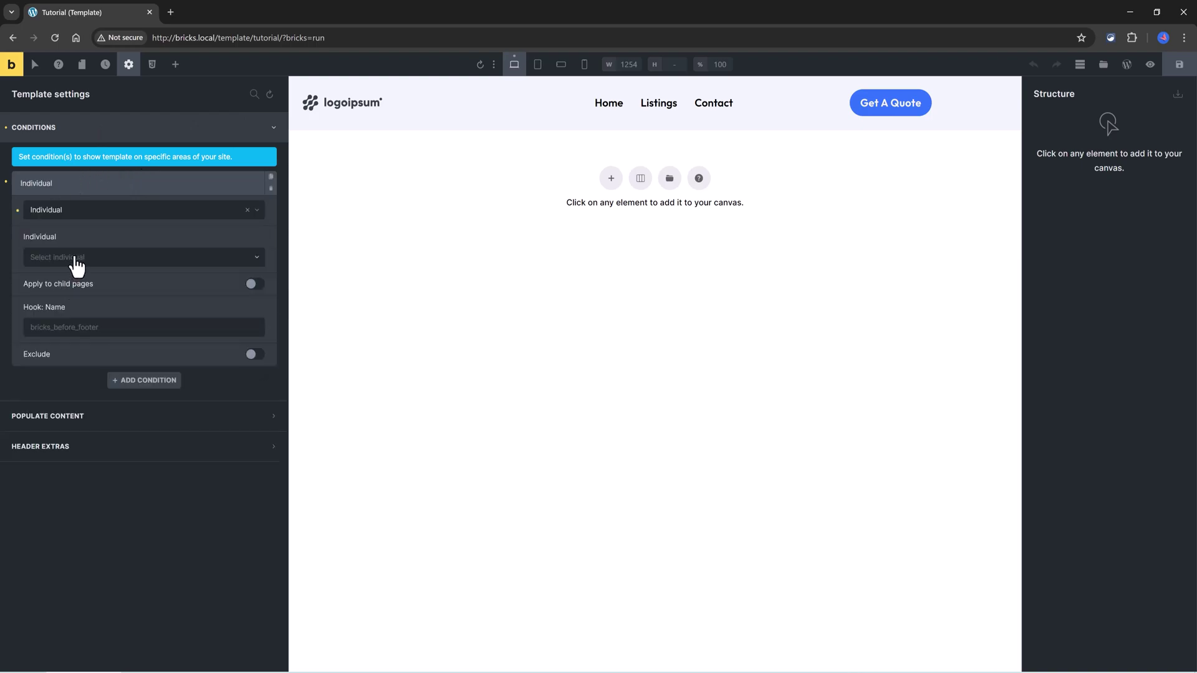
{"action": "left_click", "coordinate": [75, 261]}
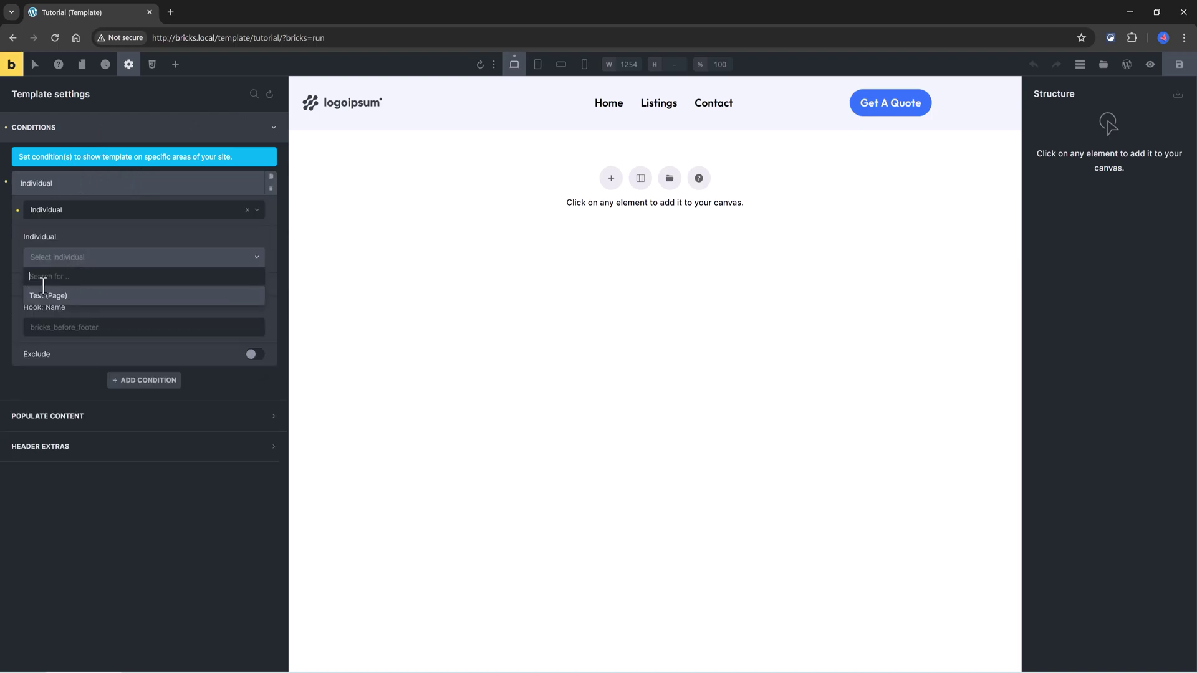
{"action": "type", "text": "Zarta"}
{"action": "left_click", "coordinate": [110, 293]}
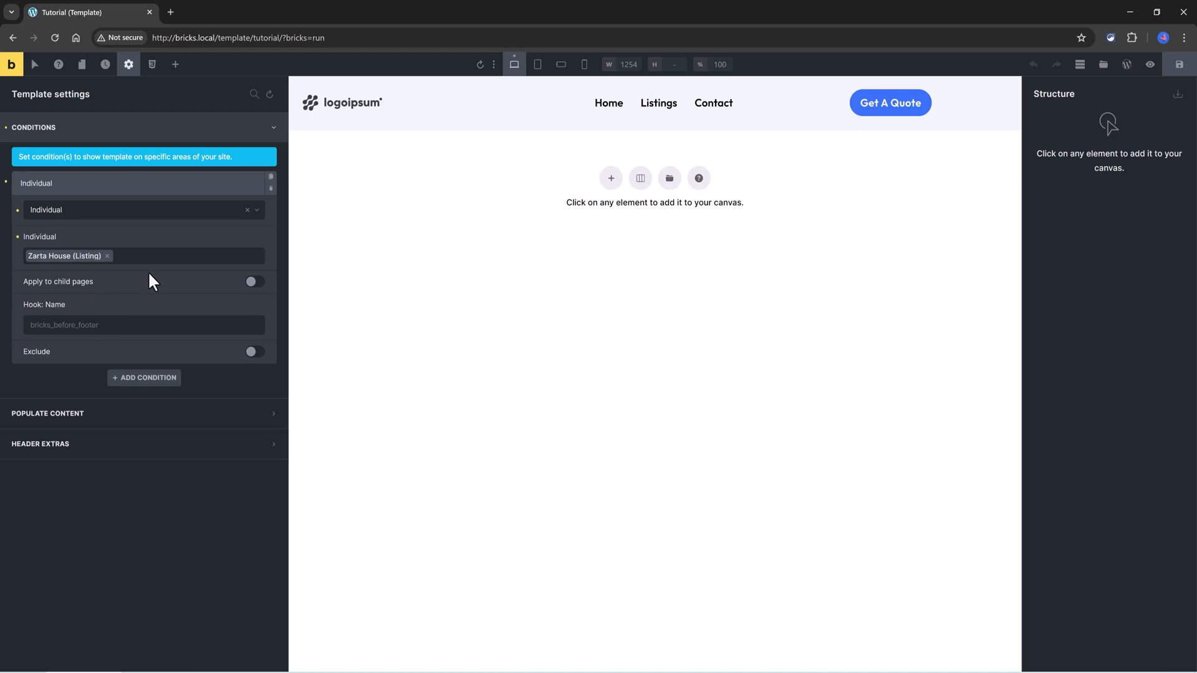
Preview the canvas with Single post/page content set to Zarta House (Listing)
{"action": "left_click", "coordinate": [81, 426]}
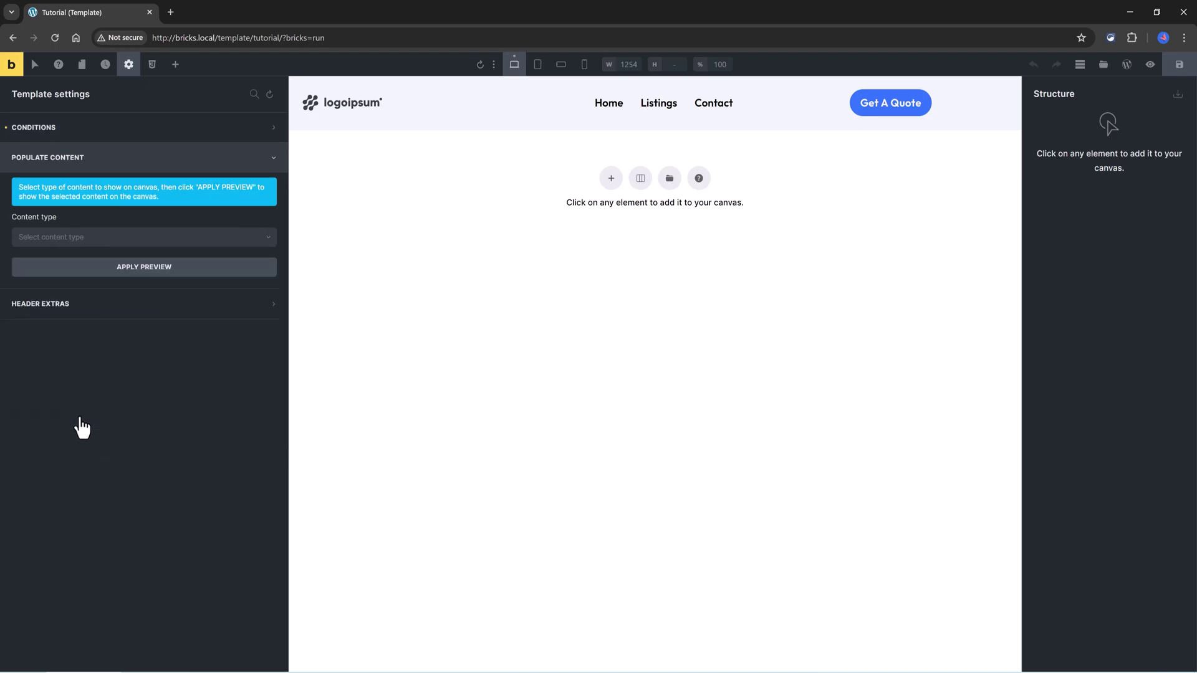
{"action": "left_click", "coordinate": [83, 242]}
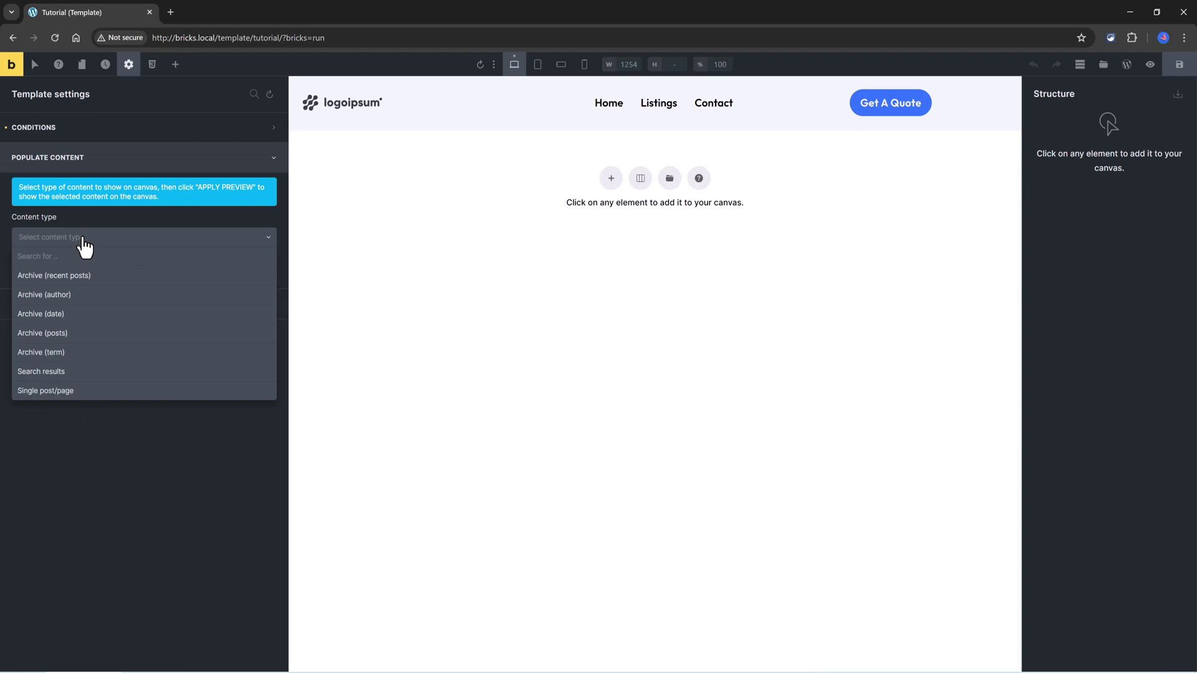
{"action": "left_click", "coordinate": [76, 392]}
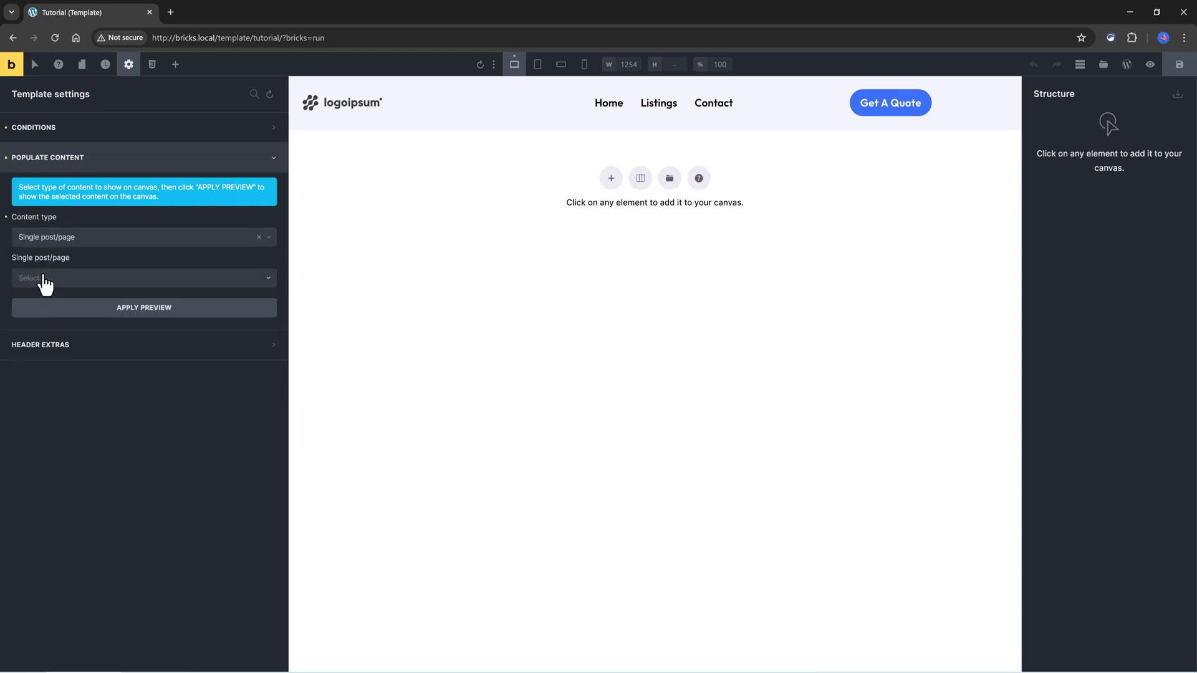
{"action": "left_click", "coordinate": [45, 284]}
{"action": "left_click", "coordinate": [50, 336]}
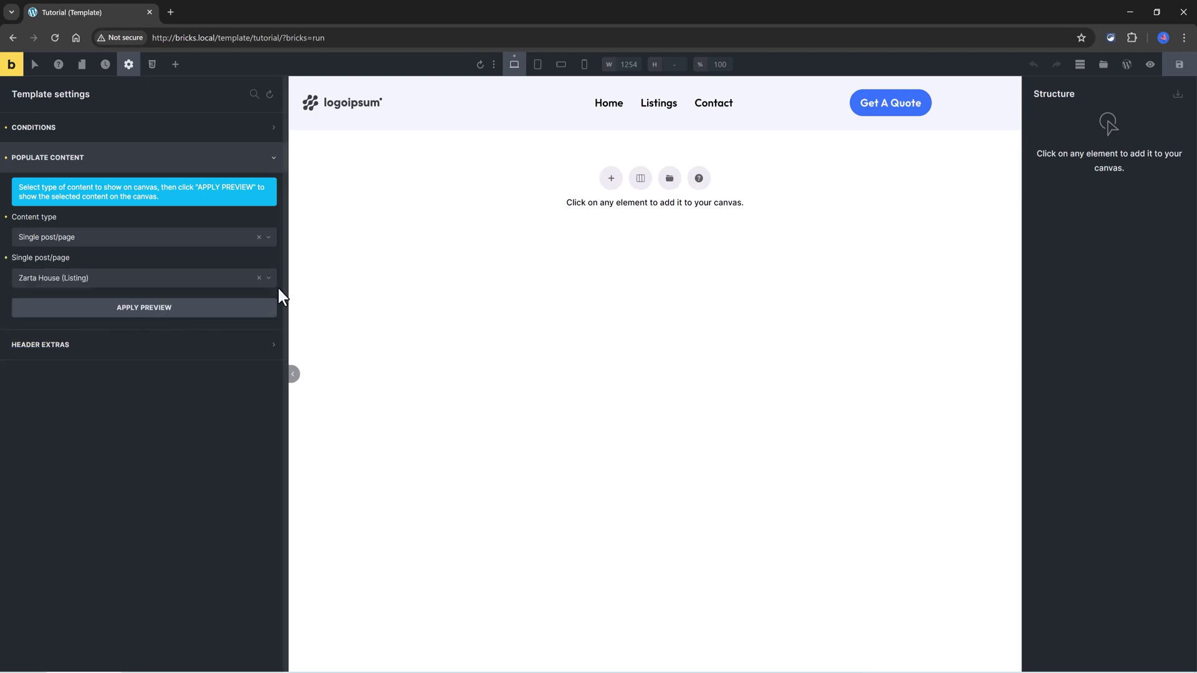
{"action": "left_click", "coordinate": [142, 309]}
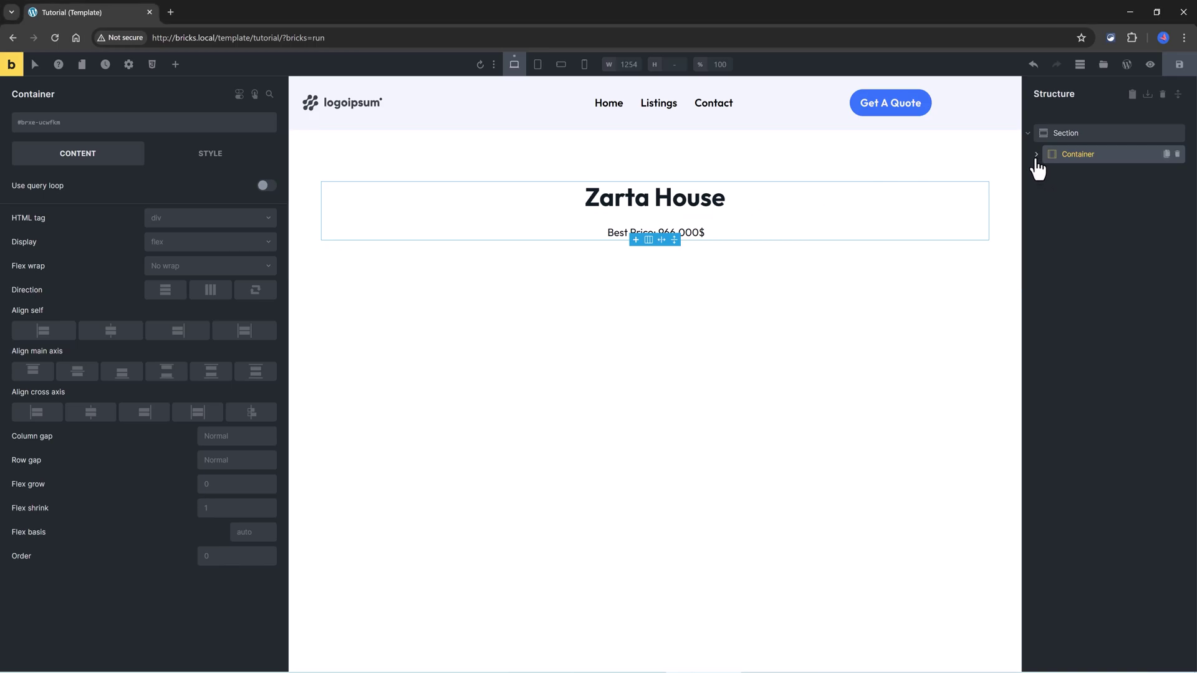
Expand the Container and open the Rich Text 'Best Price: {acf_best_price}$' for editing
{"action": "left_click", "coordinate": [1036, 155]}
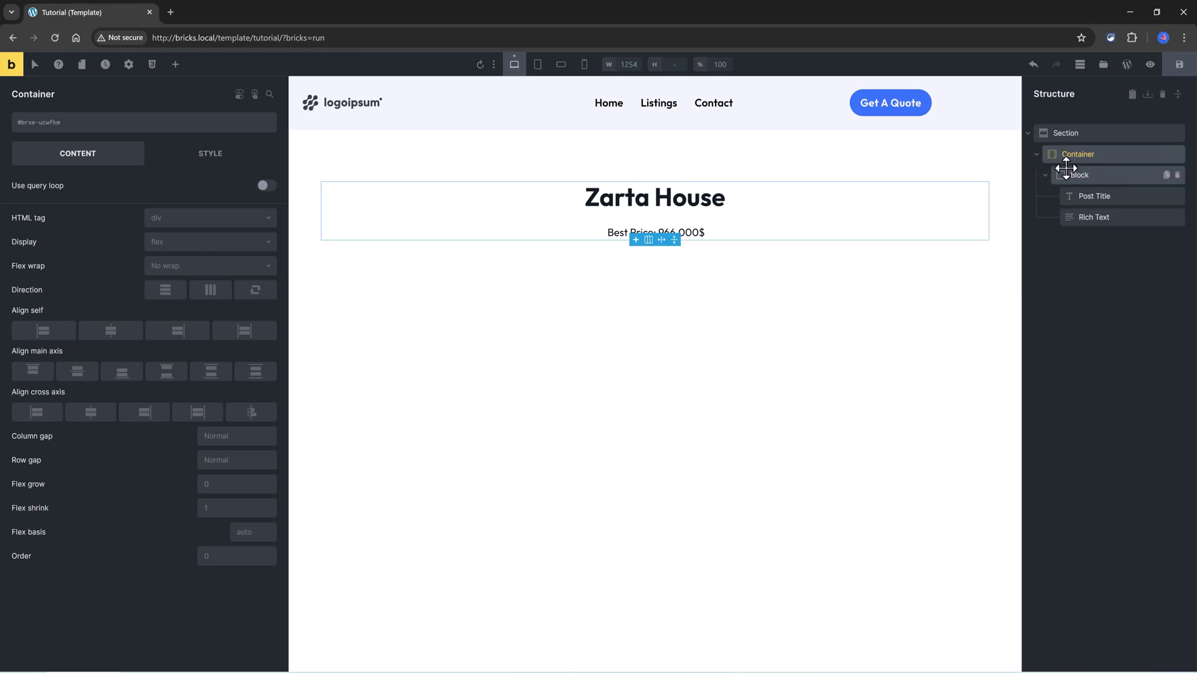
{"action": "left_click", "coordinate": [1107, 198]}
{"action": "left_click", "coordinate": [1119, 217]}
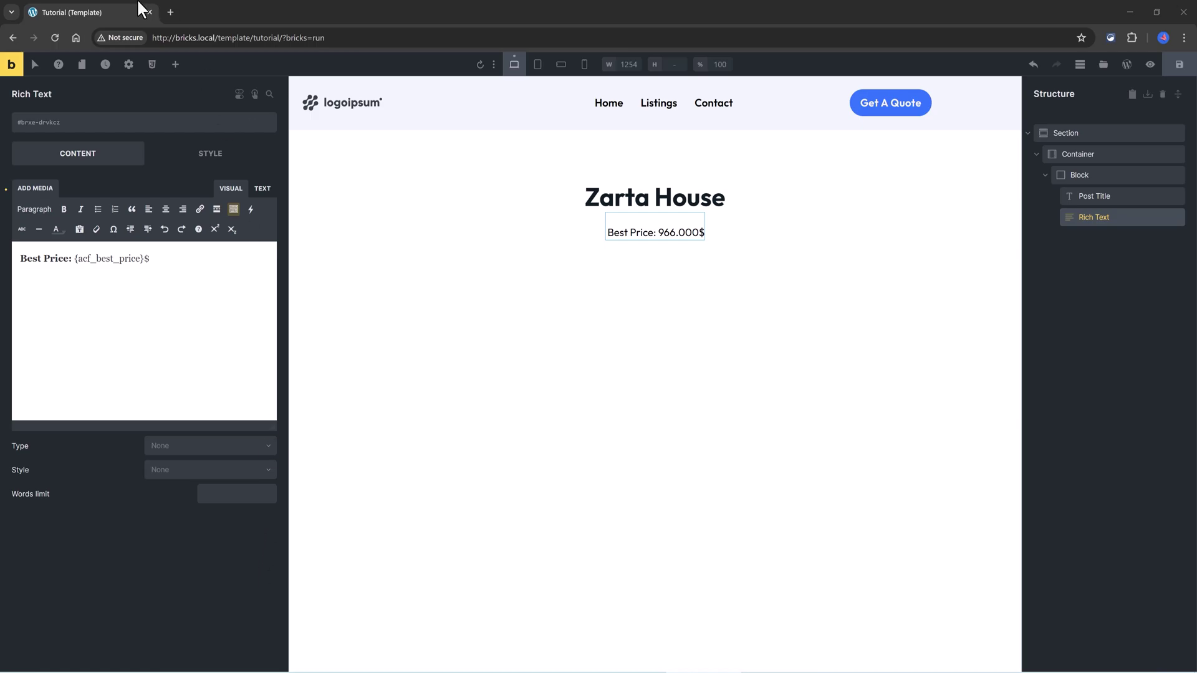
Add a new Container below the price text and place a Block inside it
{"action": "left_click", "coordinate": [175, 65]}
{"action": "left_click_drag", "start_coordinate": [209, 159], "coordinate": [330, 181]}
{"action": "left_click", "coordinate": [175, 65]}
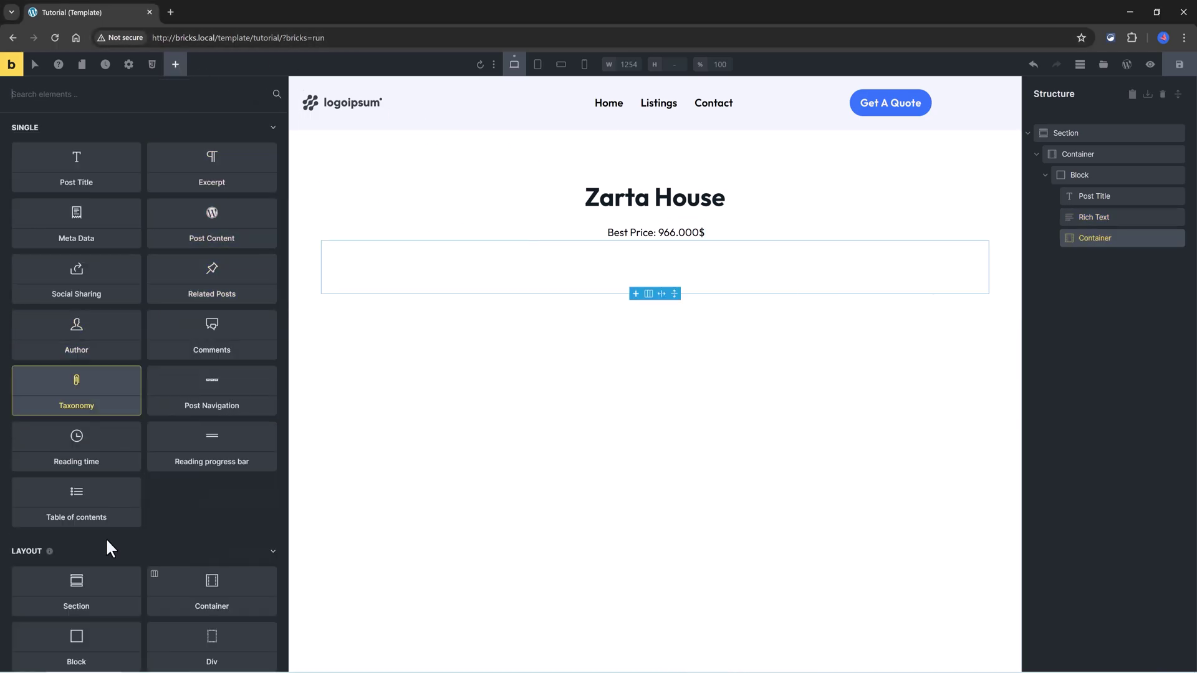
{"action": "scroll", "coordinate": [109, 513], "scroll_direction": "down", "scroll_amount": 3}
{"action": "left_click_drag", "start_coordinate": [110, 513], "coordinate": [1073, 259]}
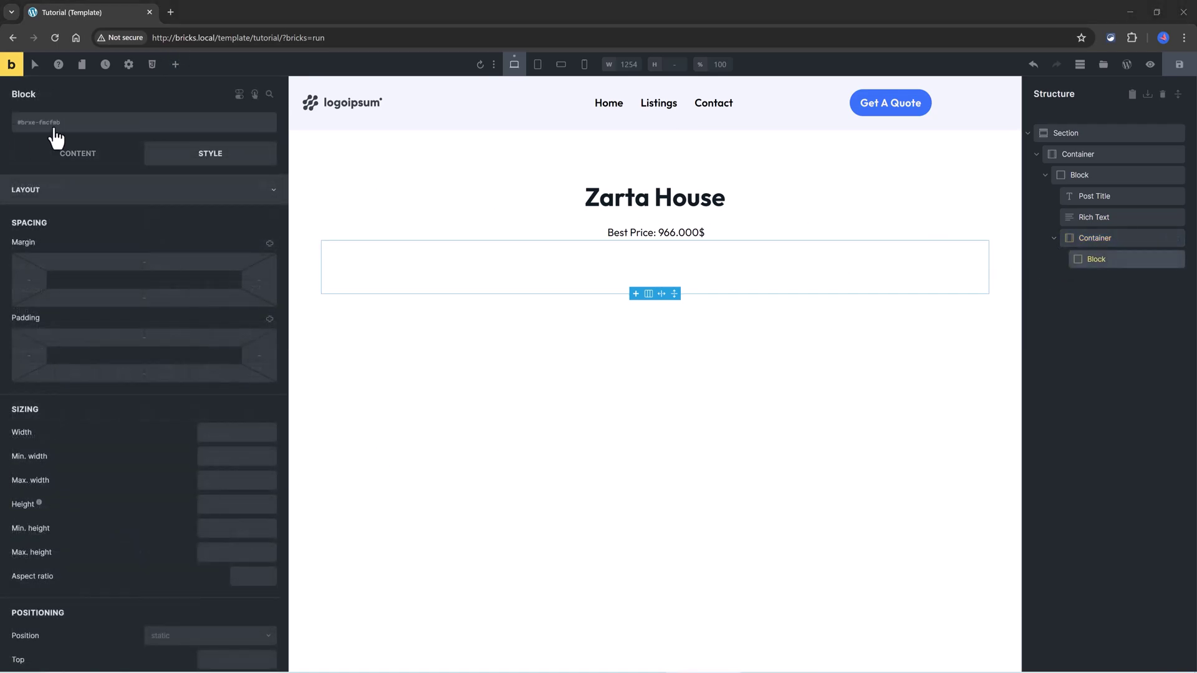
{"action": "left_click", "coordinate": [176, 66]}
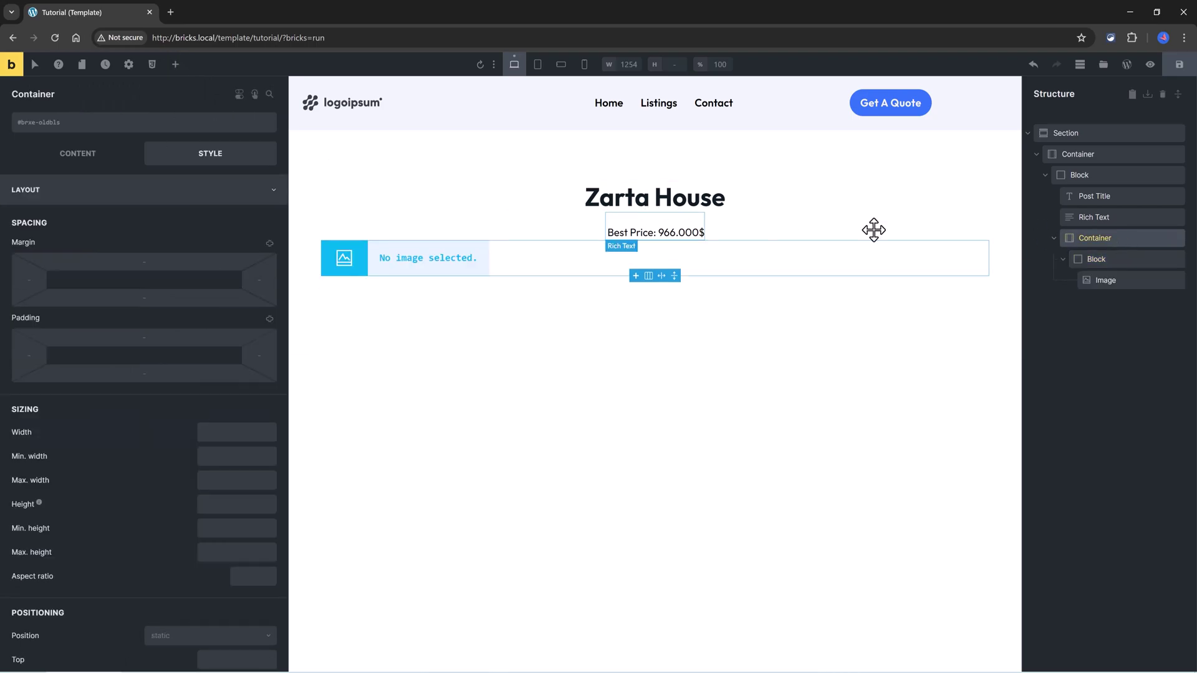
Turn on a query loop for the Block with type Posts and post type Media
{"action": "key", "text": "ctrl+shift+e"}
{"action": "left_click", "coordinate": [1084, 260]}
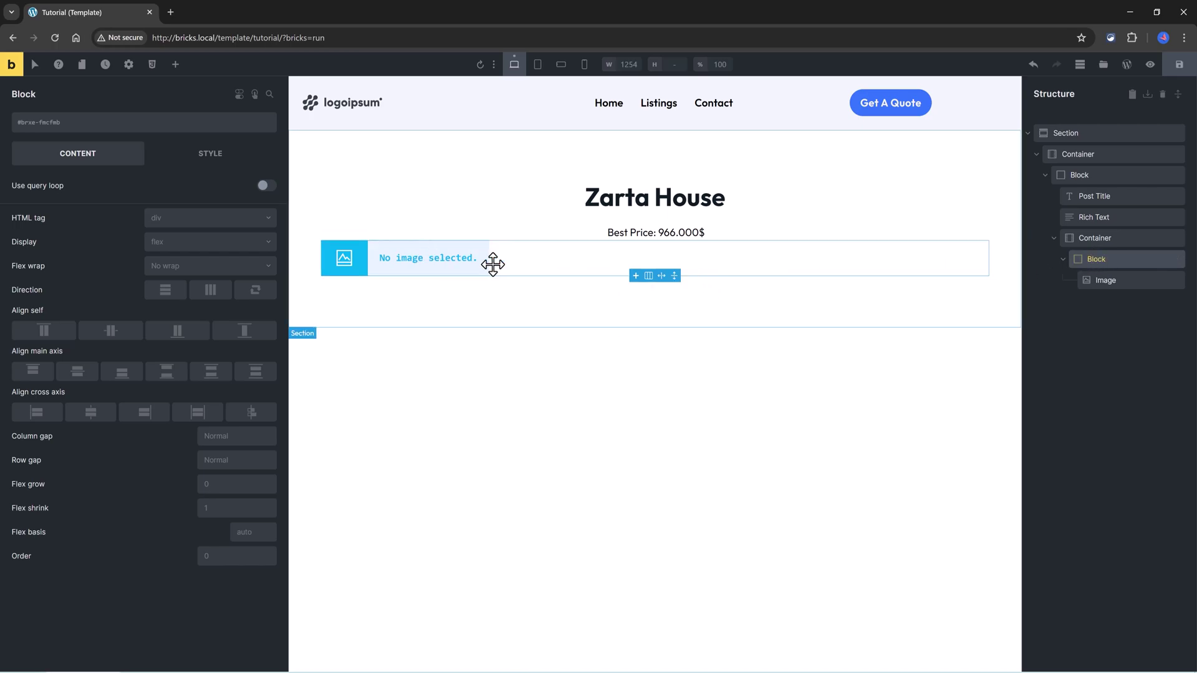
{"action": "left_click", "coordinate": [267, 186]}
{"action": "left_click", "coordinate": [268, 205]}
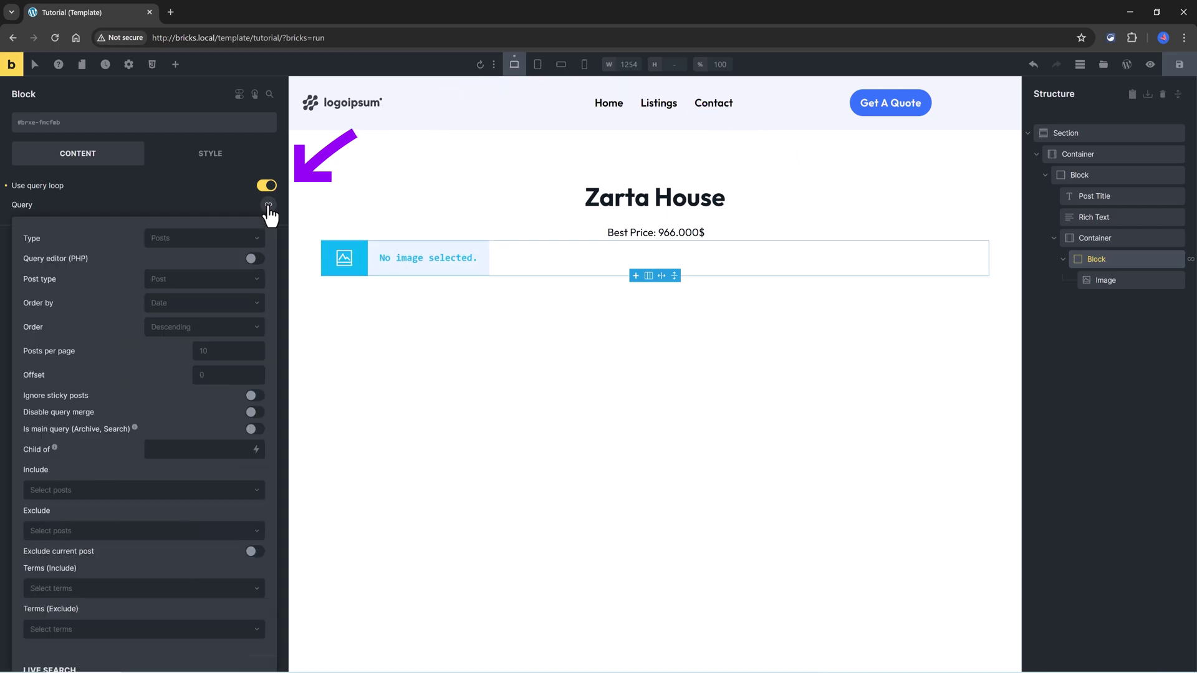
{"action": "left_click", "coordinate": [187, 242]}
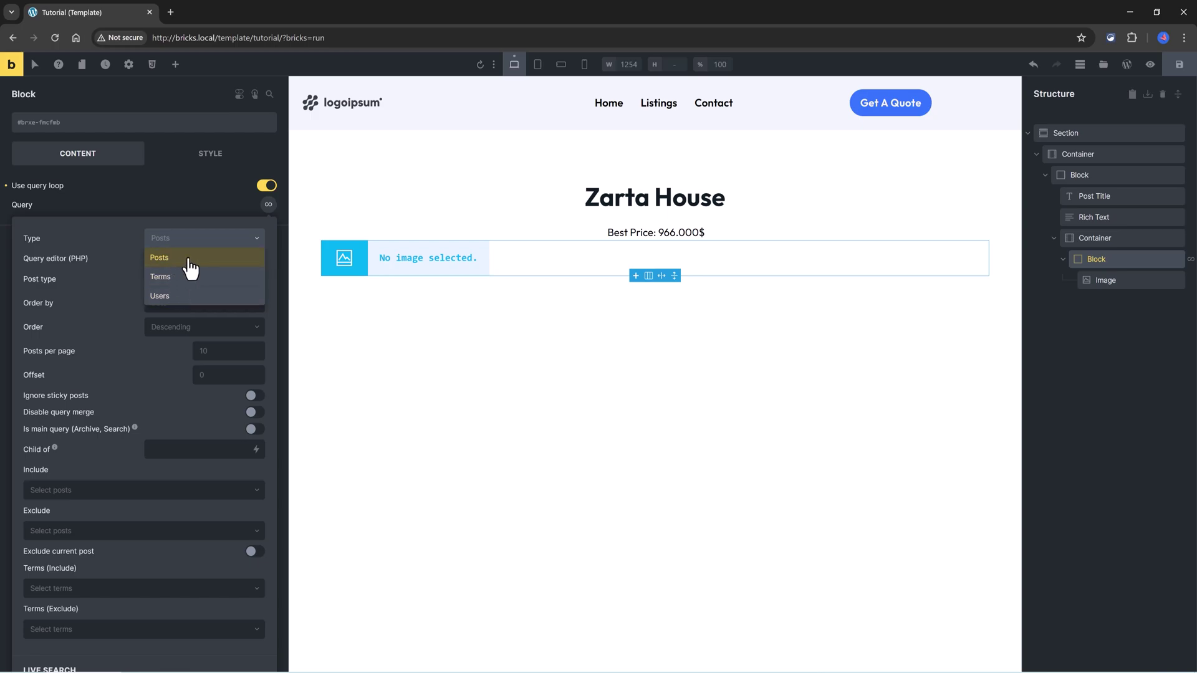
{"action": "left_click", "coordinate": [185, 265]}
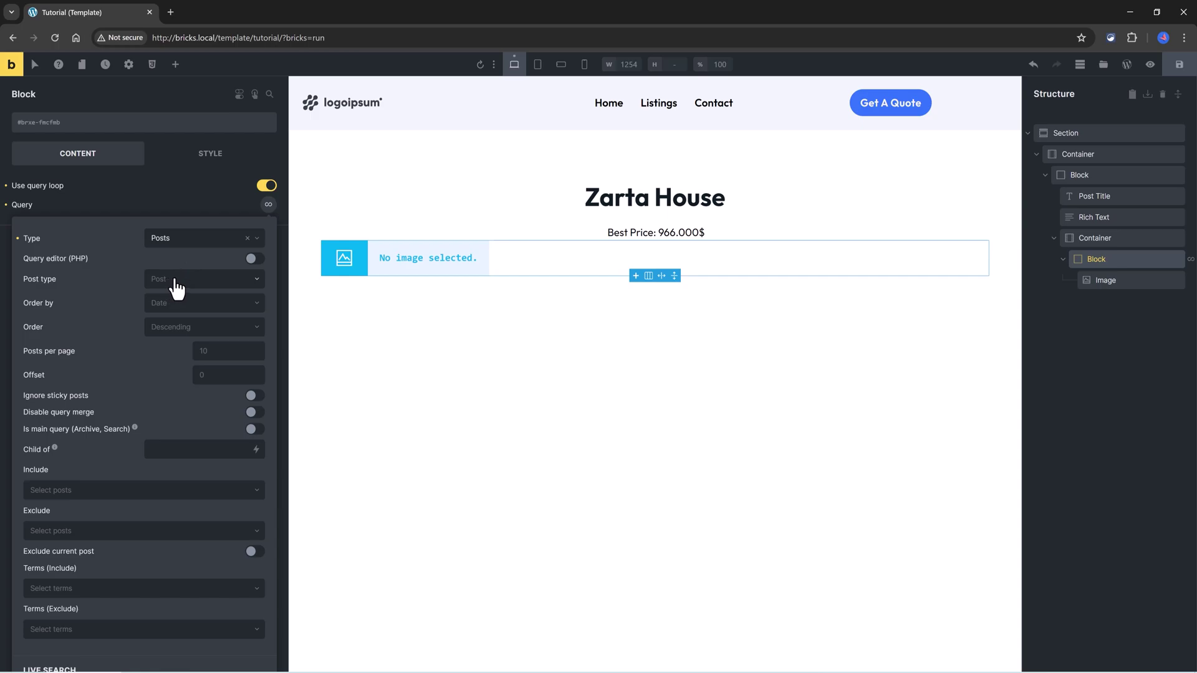
{"action": "left_click", "coordinate": [169, 283]}
{"action": "left_click", "coordinate": [167, 337]}
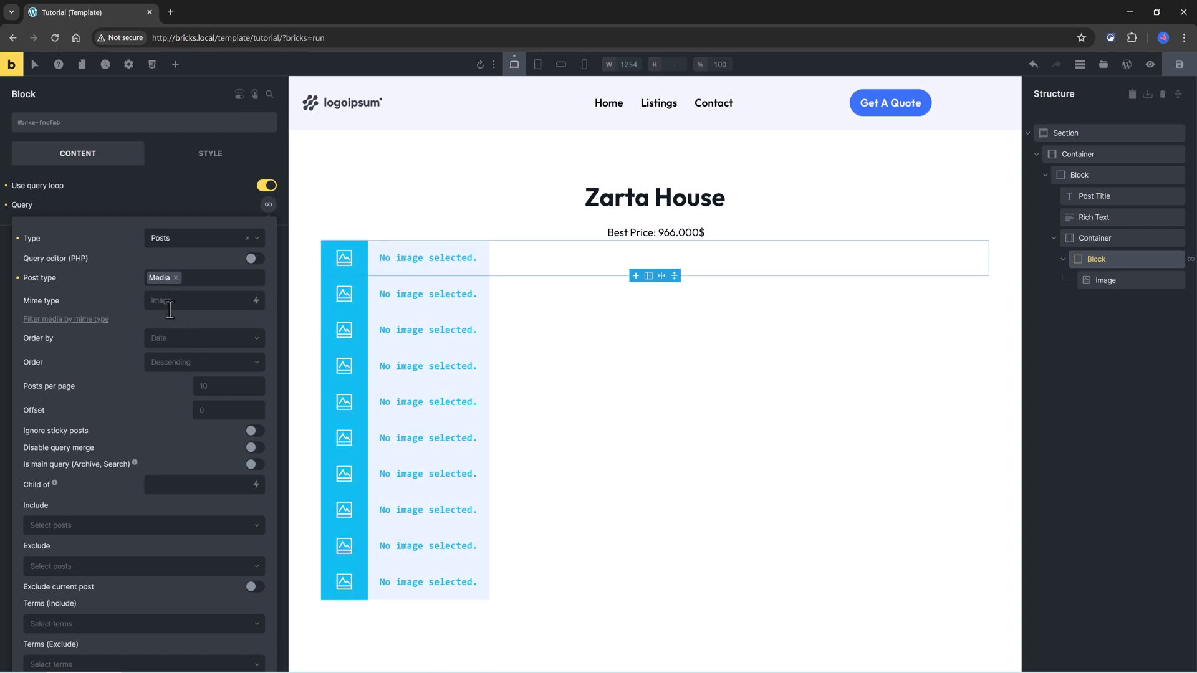
Limit the Media query to 9 posts per page in Random order
{"action": "left_click", "coordinate": [194, 386]}
{"action": "type", "text": "9"}
{"action": "left_click", "coordinate": [199, 345]}
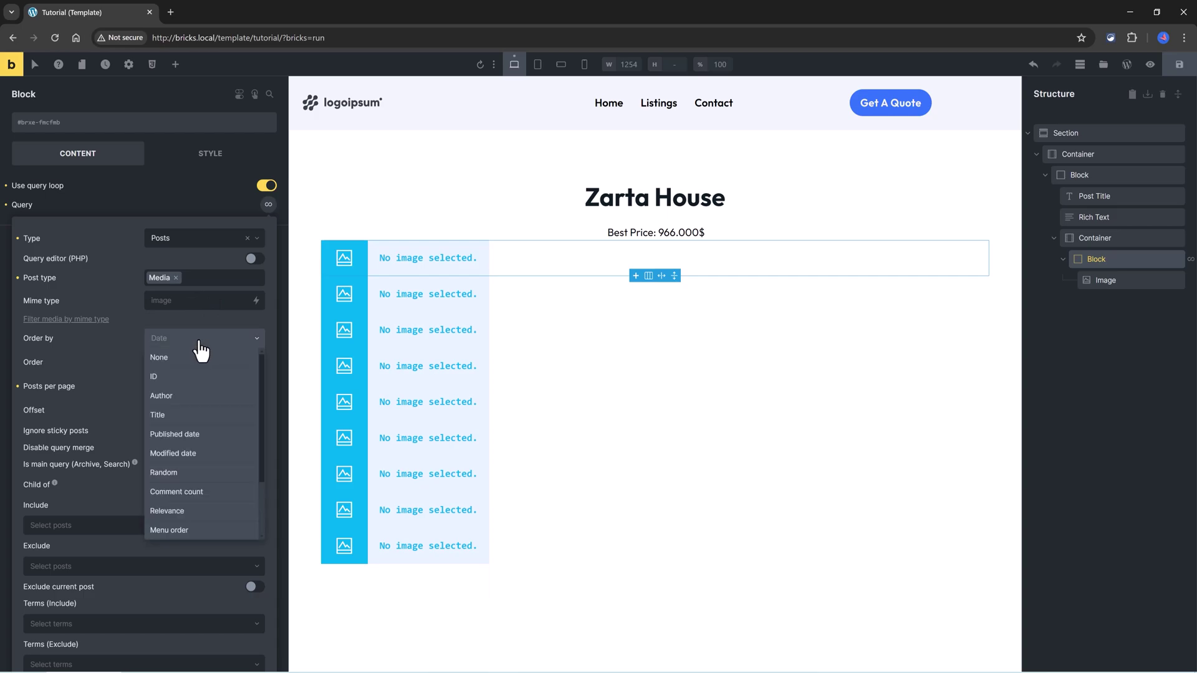
{"action": "left_click", "coordinate": [168, 472]}
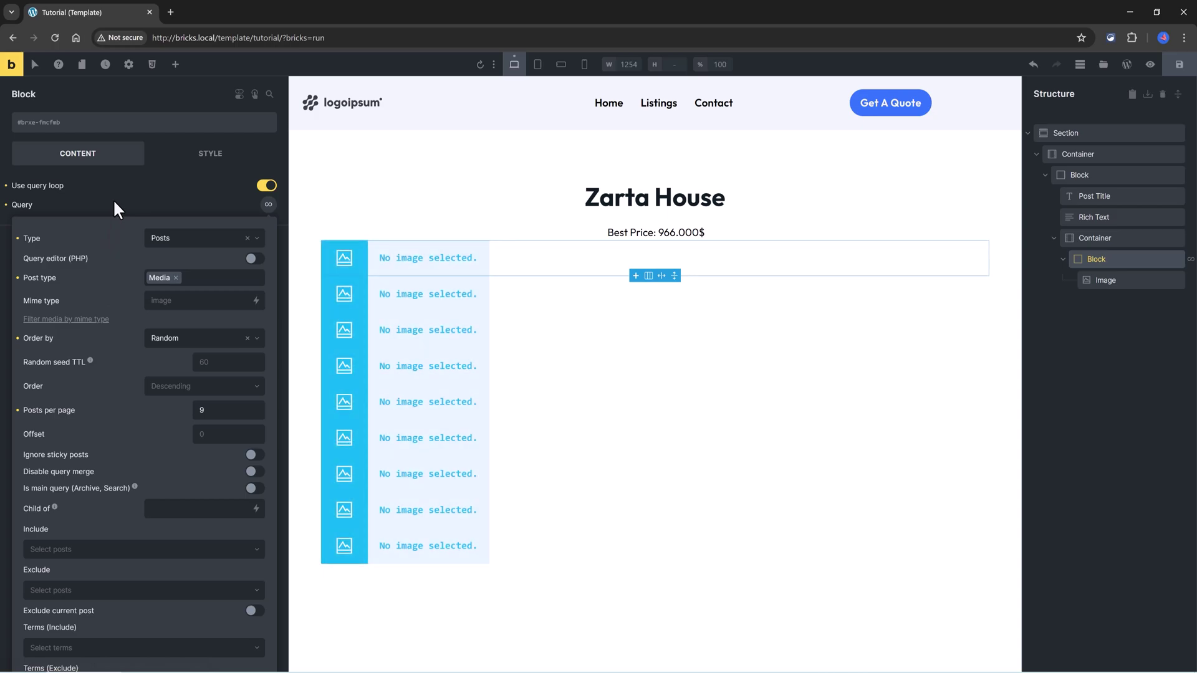
Filter the Media query to the image/png MIME type
{"action": "left_click", "coordinate": [175, 306]}
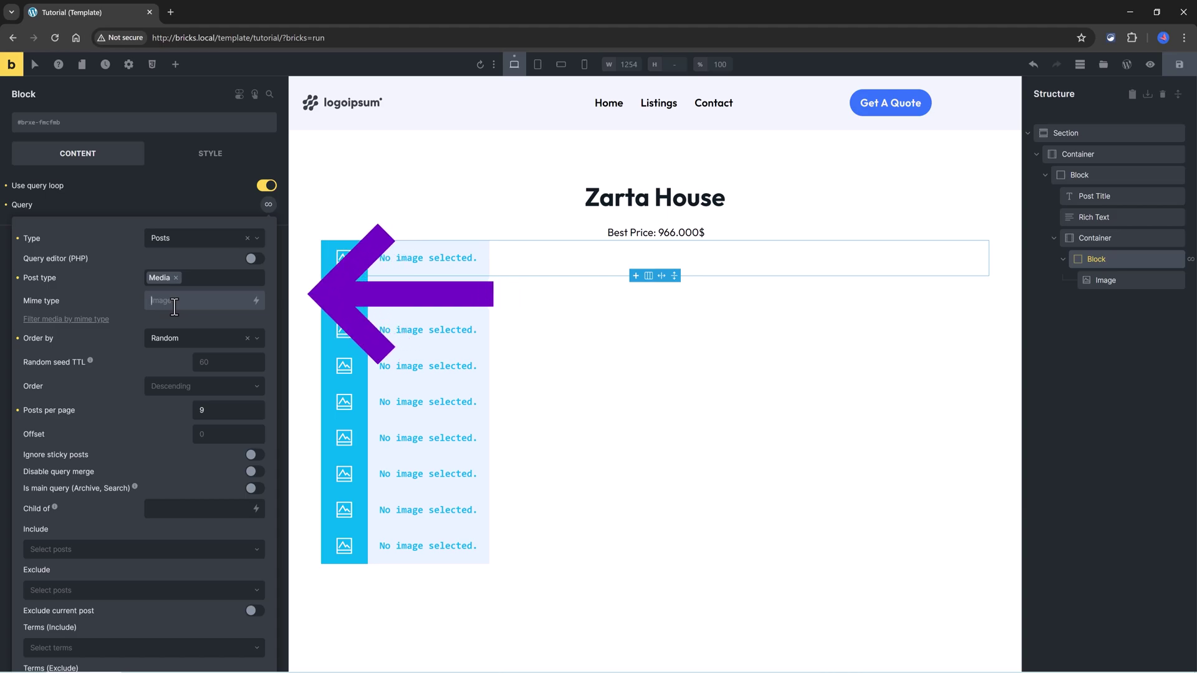
{"action": "left_click", "coordinate": [177, 309]}
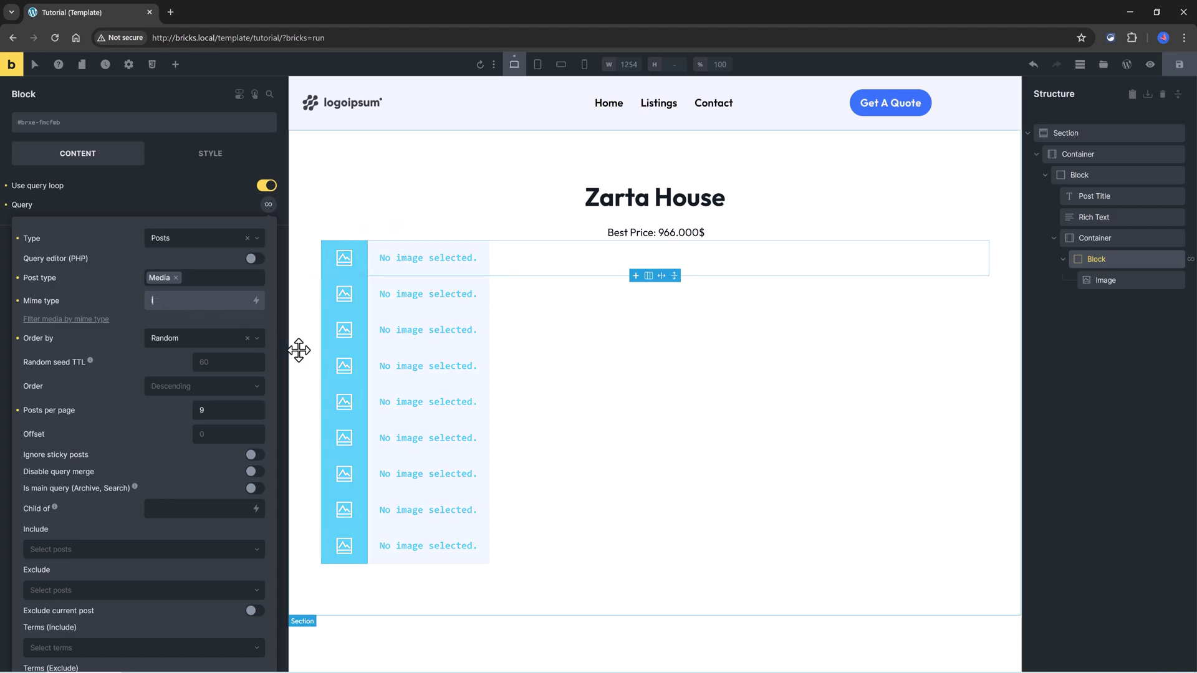
{"action": "type", "text": "image/png,"}
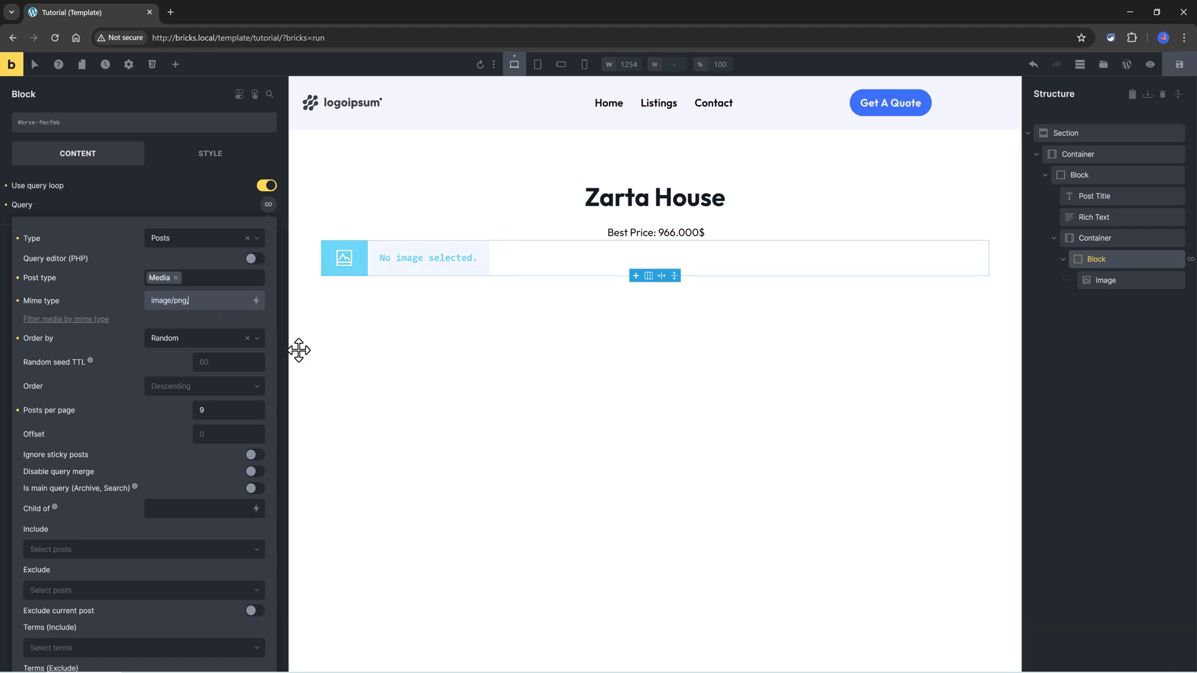
{"action": "type", "text": " image/webp"}
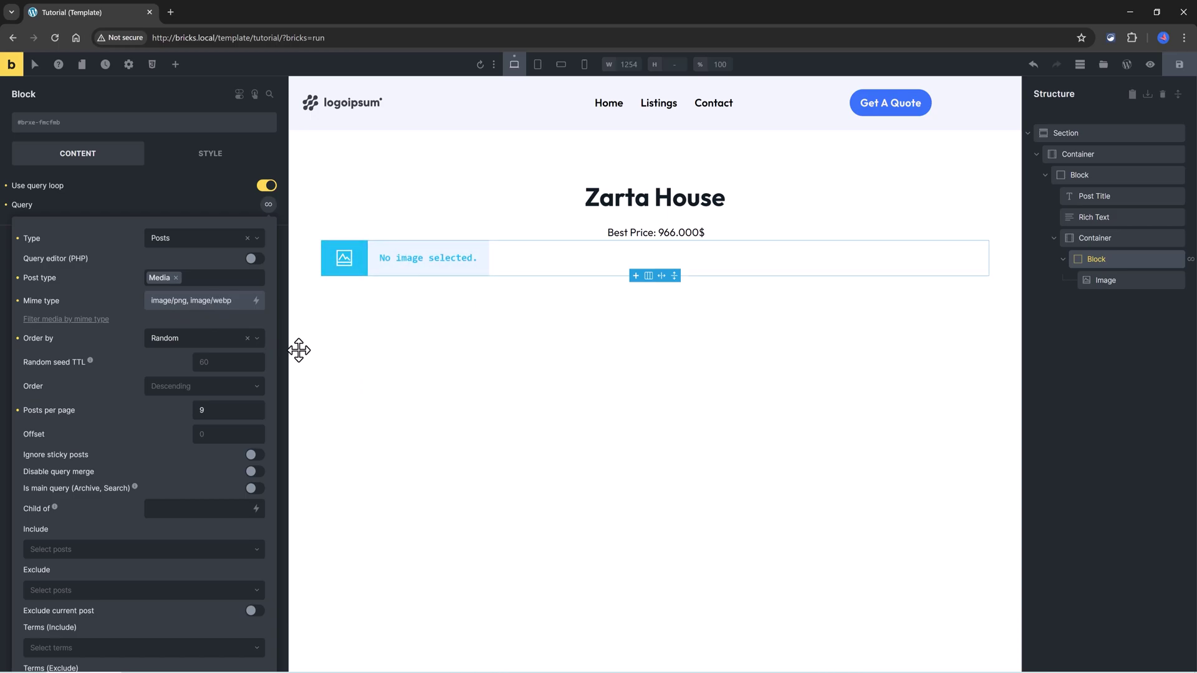
{"action": "key", "text": "BackSpace"}
{"action": "key", "text": "BackSpace"}
{"action": "key", "text": "BackSpace"}
{"action": "key", "text": "BackSpace"}
{"action": "key", "text": "BackSpace"}
{"action": "key", "text": "BackSpace"}
{"action": "key", "text": "BackSpace"}
{"action": "key", "text": "BackSpace"}
{"action": "key", "text": "BackSpace"}
{"action": "key", "text": "BackSpace"}
{"action": "key", "text": "BackSpace"}
{"action": "key", "text": "BackSpace"}
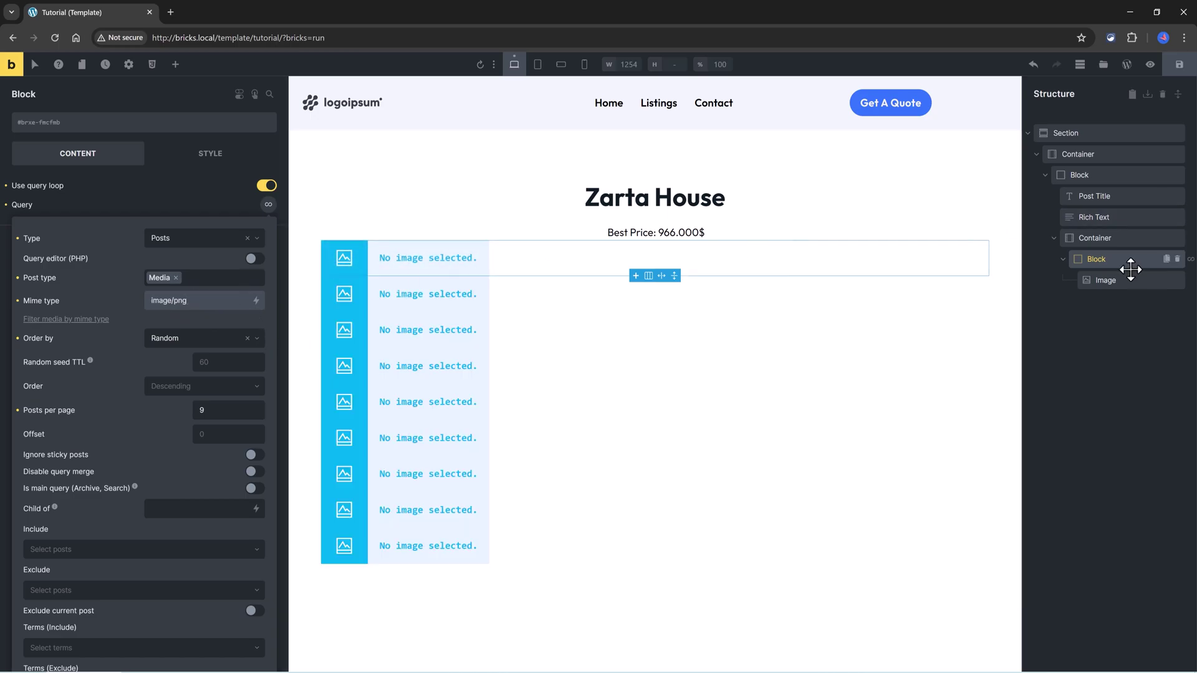
Set the looped Image element's Object fit to Cover so photos fill their tiles
{"action": "left_click", "coordinate": [1130, 269]}
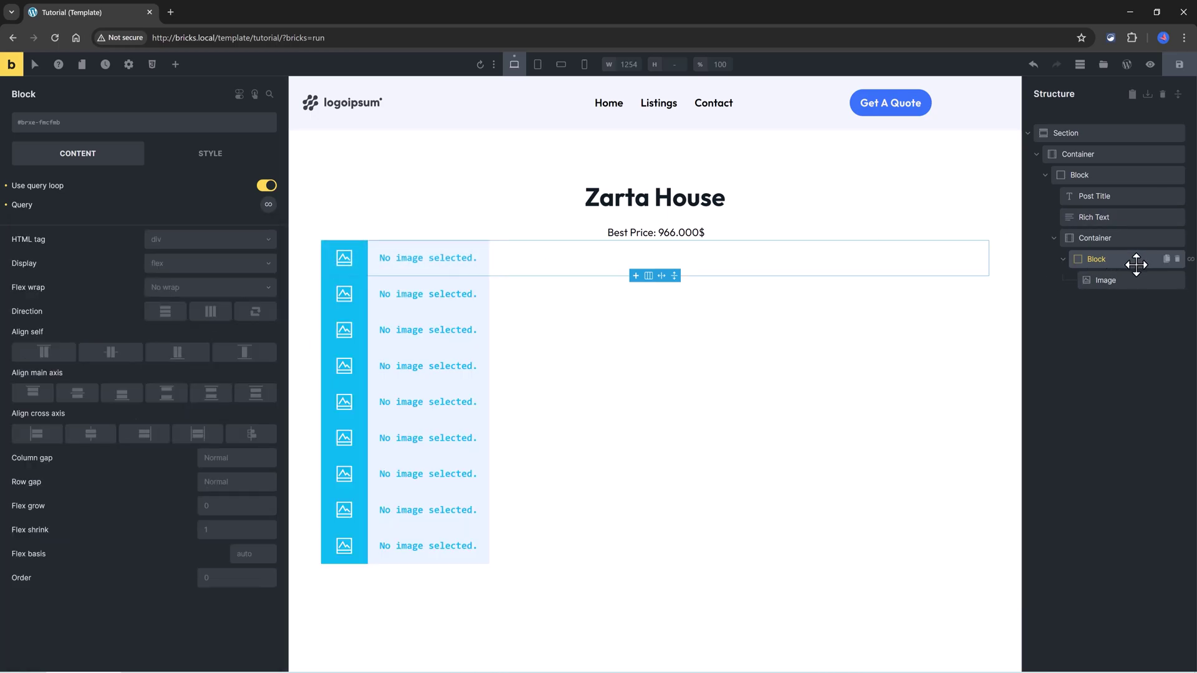
{"action": "left_click", "coordinate": [219, 154]}
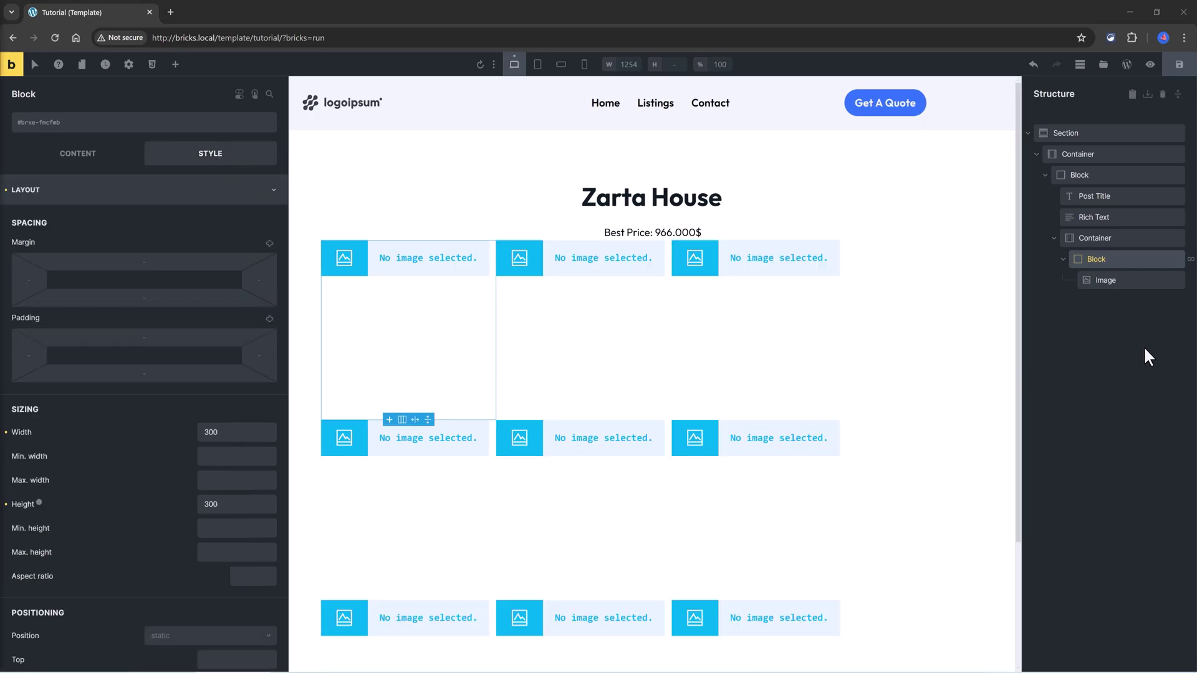
{"action": "left_click", "coordinate": [1105, 280]}
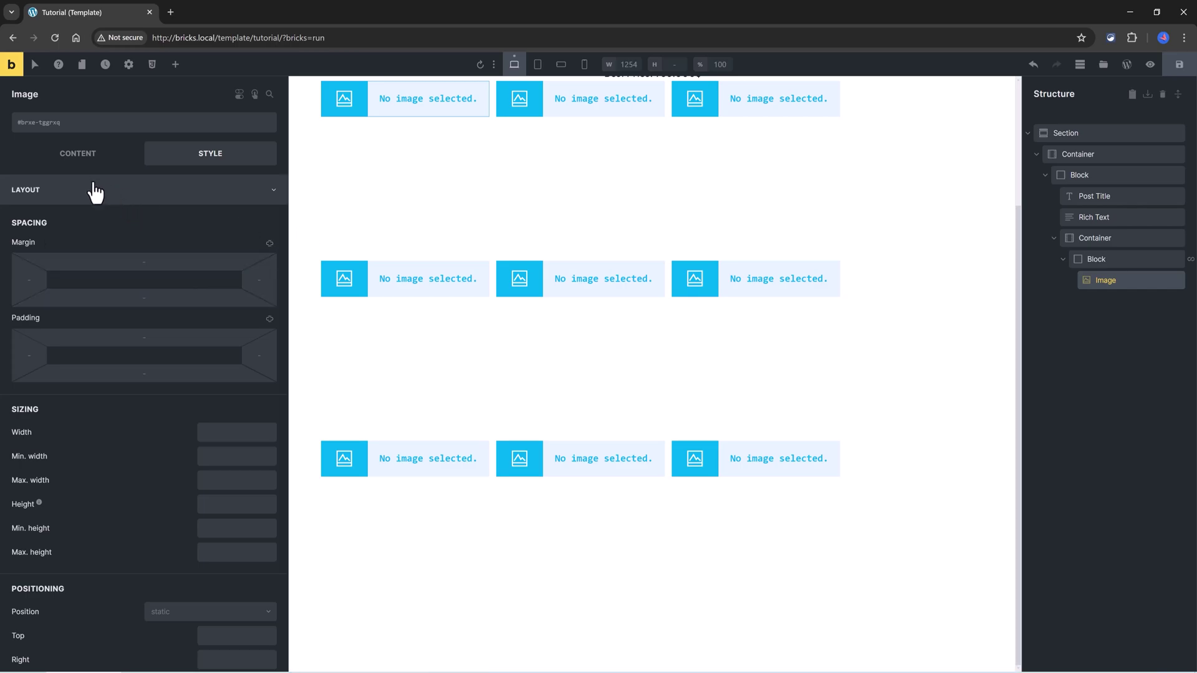
{"action": "left_click", "coordinate": [100, 161]}
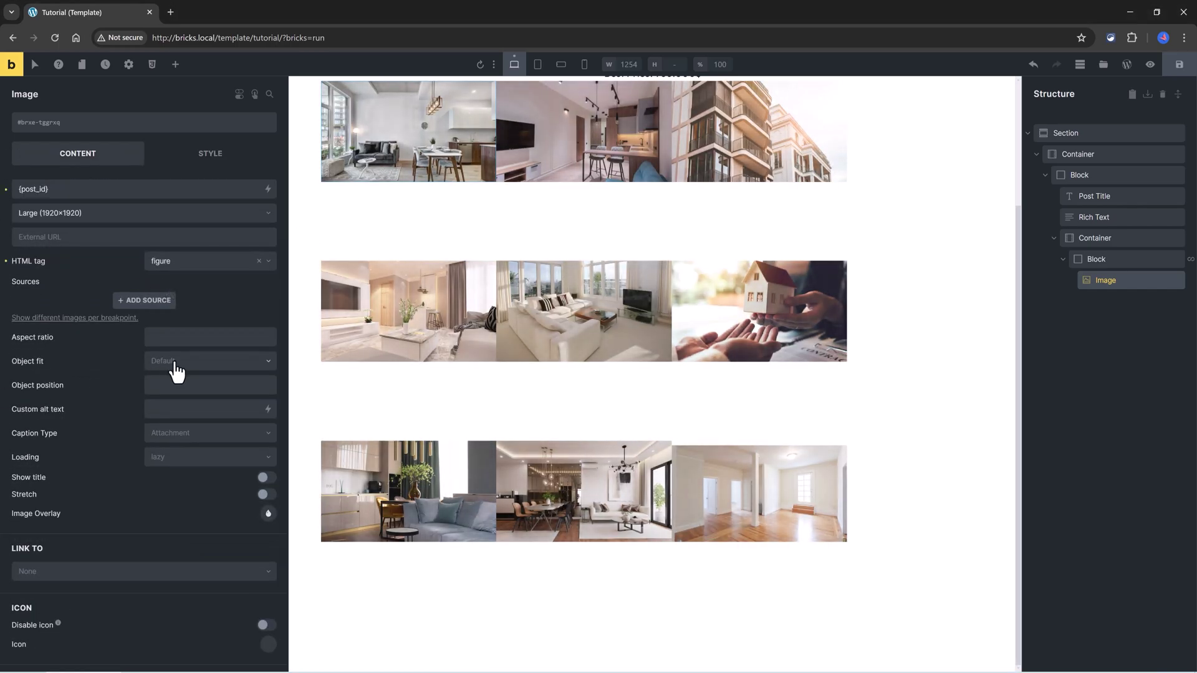
{"action": "left_click", "coordinate": [176, 363]}
{"action": "left_click", "coordinate": [194, 397]}
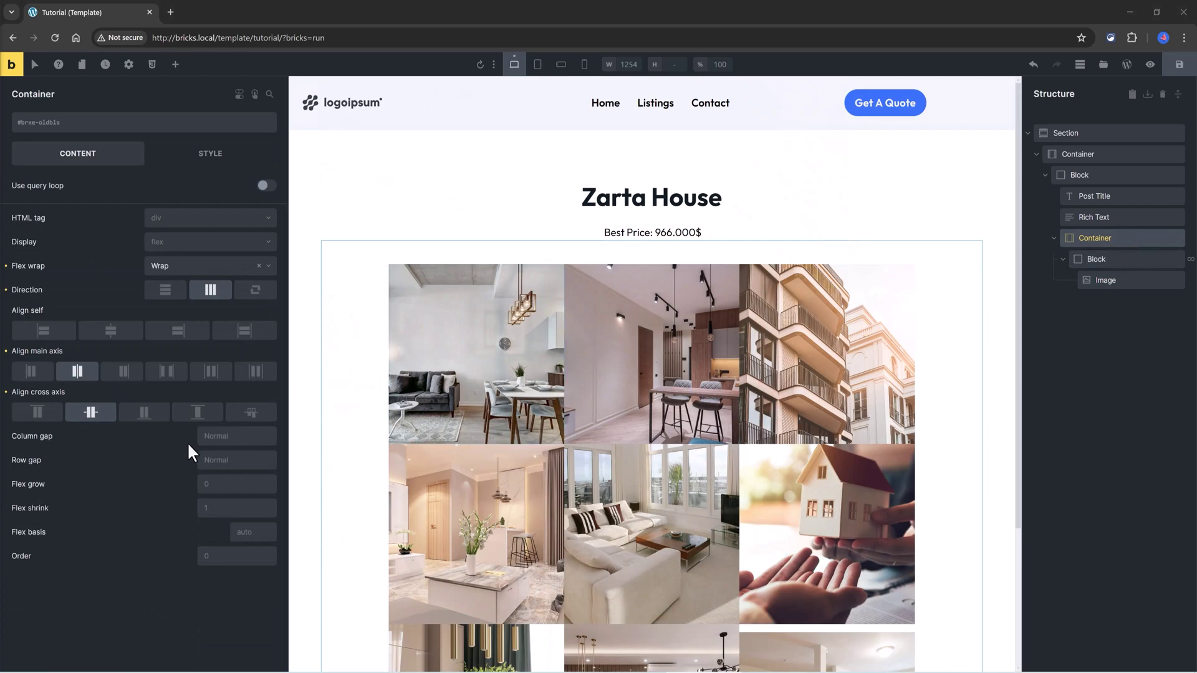
Set the Container's column gap and row gap both to 20
{"action": "left_click", "coordinate": [217, 436]}
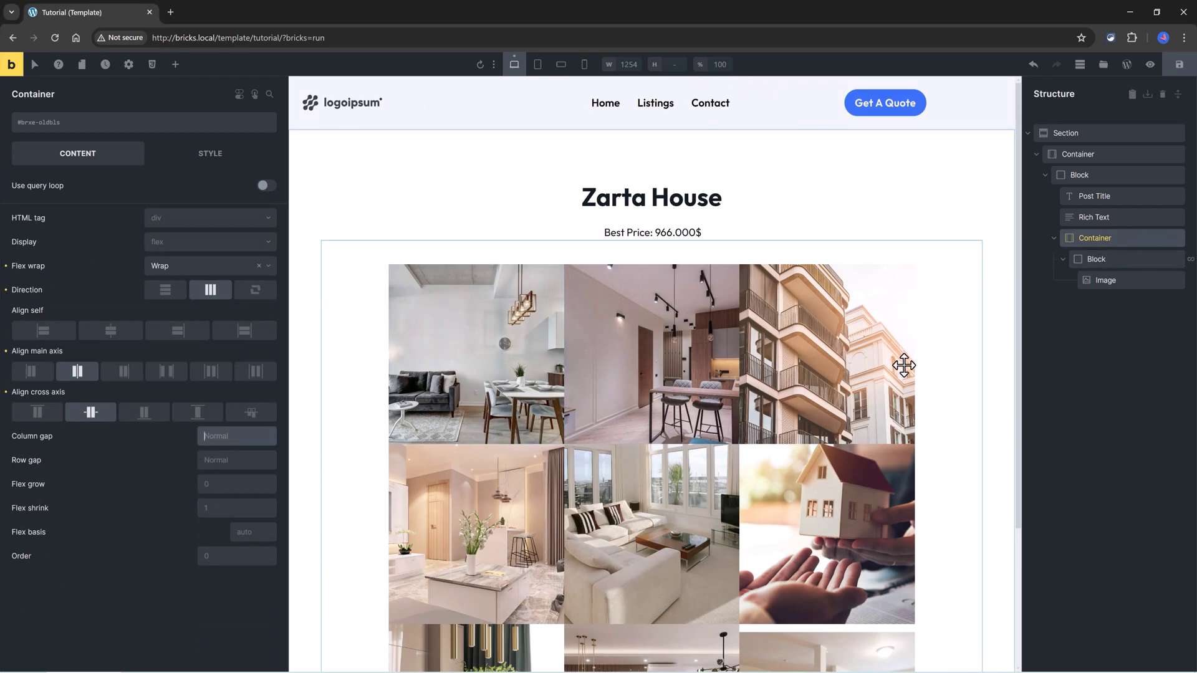
{"action": "type", "text": "10"}
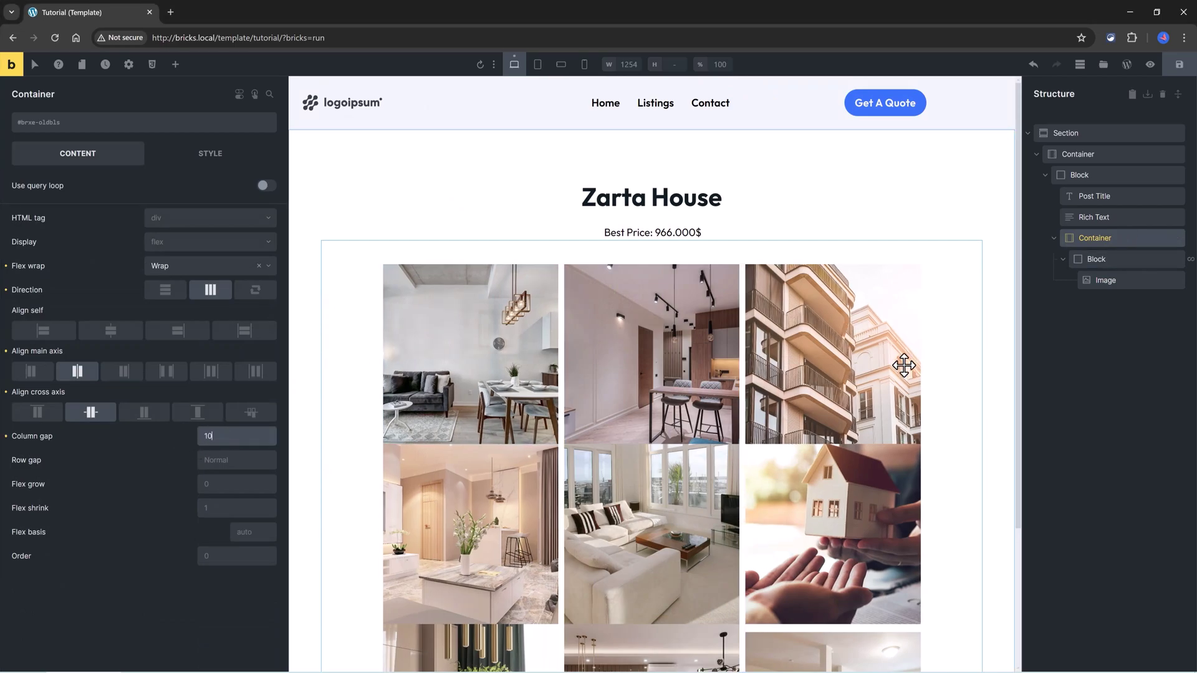
{"action": "left_click", "coordinate": [268, 465]}
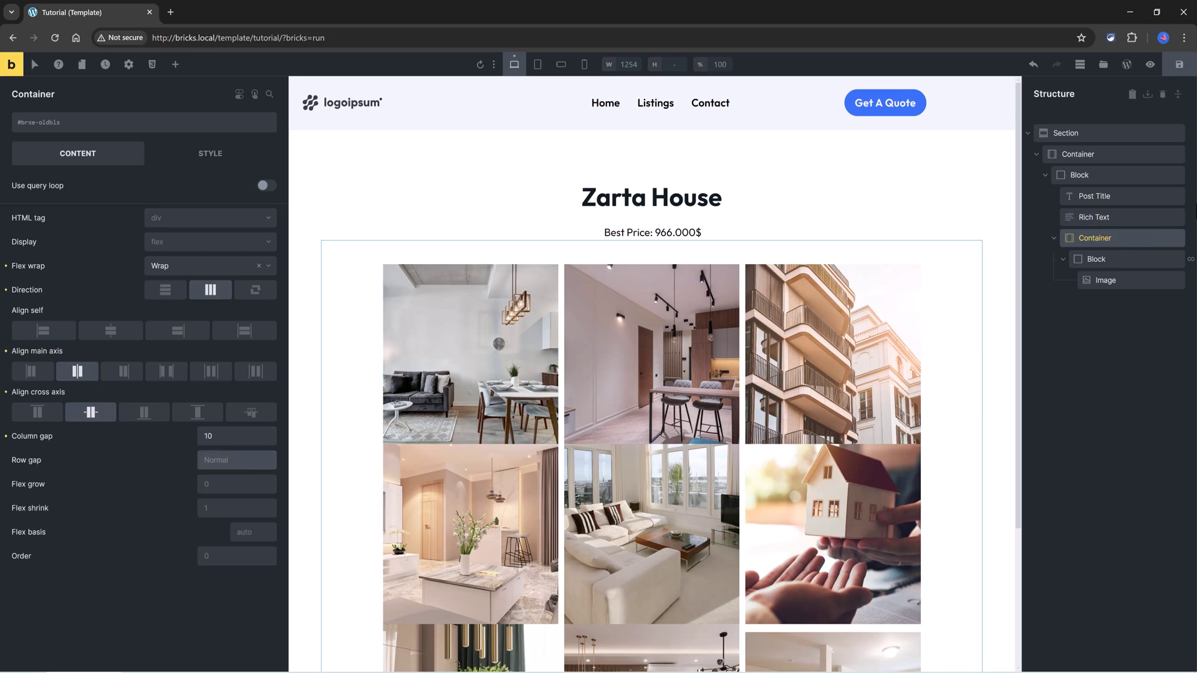
{"action": "type", "text": "20"}
{"action": "key", "text": "shift+Tab"}
{"action": "type", "text": "20"}
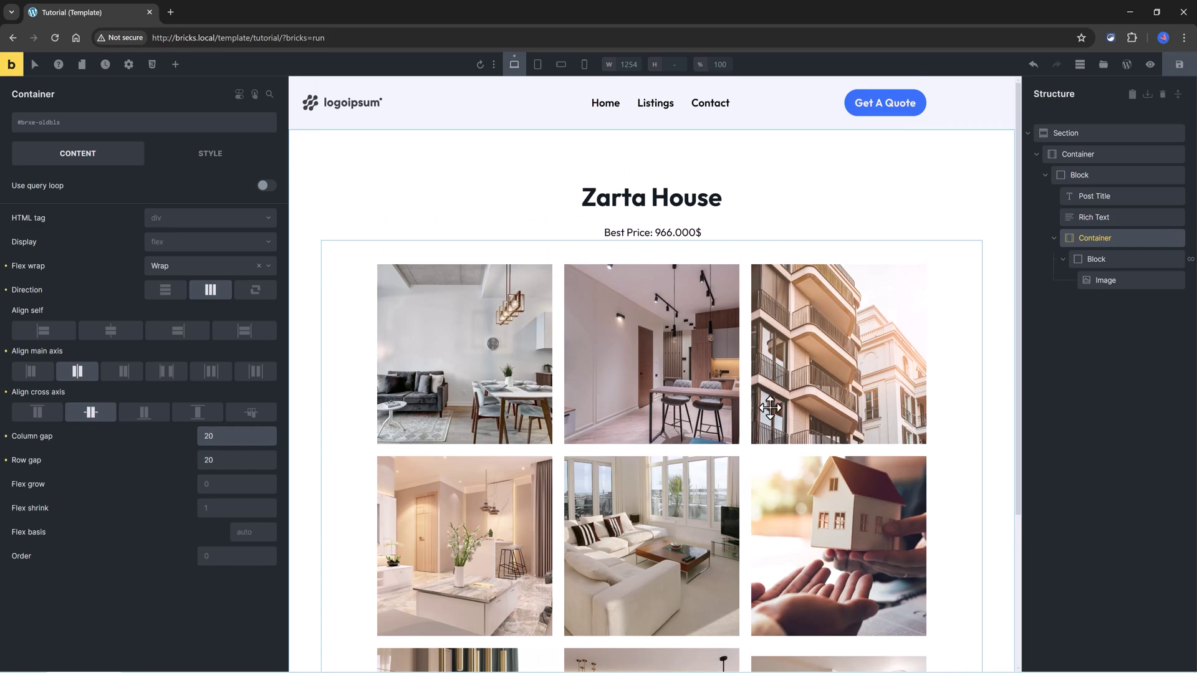
Give the Image a blue overlay and make it semi-transparent
{"action": "left_click", "coordinate": [1110, 280]}
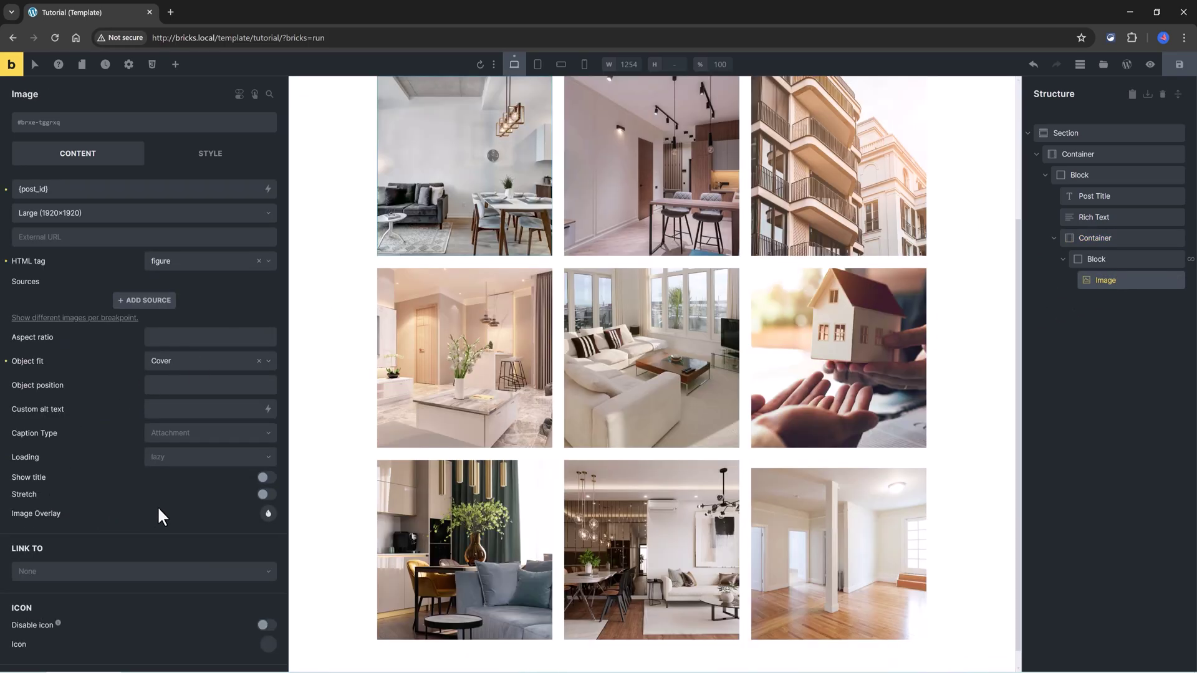
{"action": "left_click", "coordinate": [268, 513]}
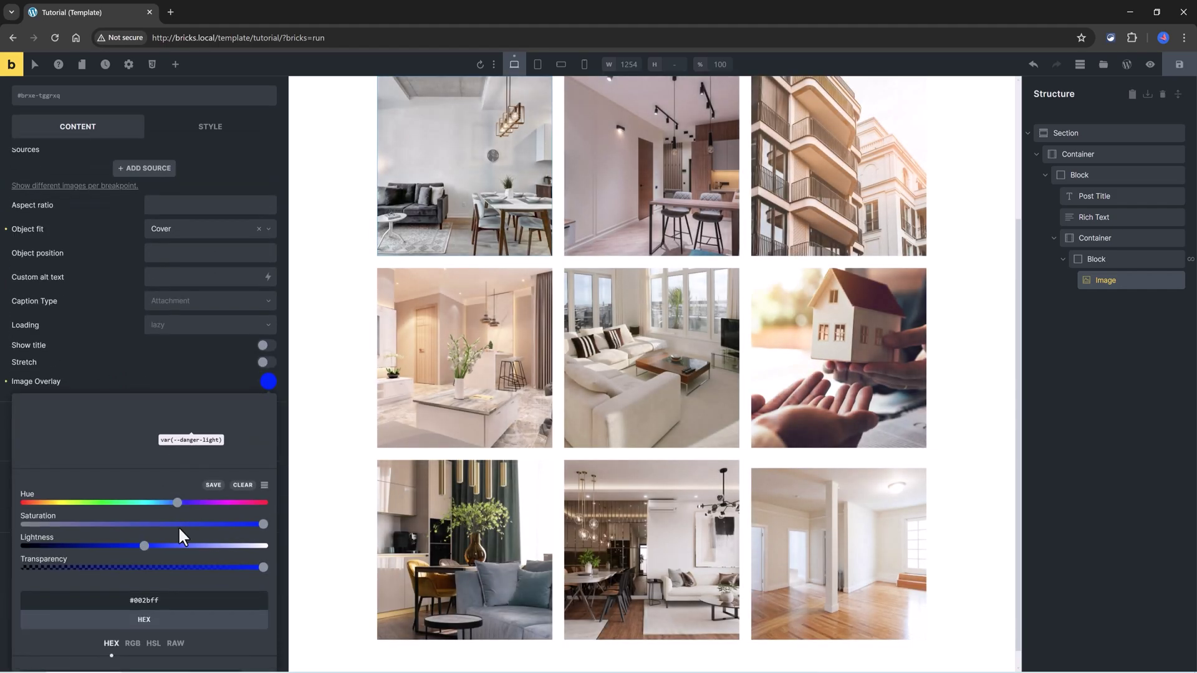
{"action": "left_click", "coordinate": [144, 567]}
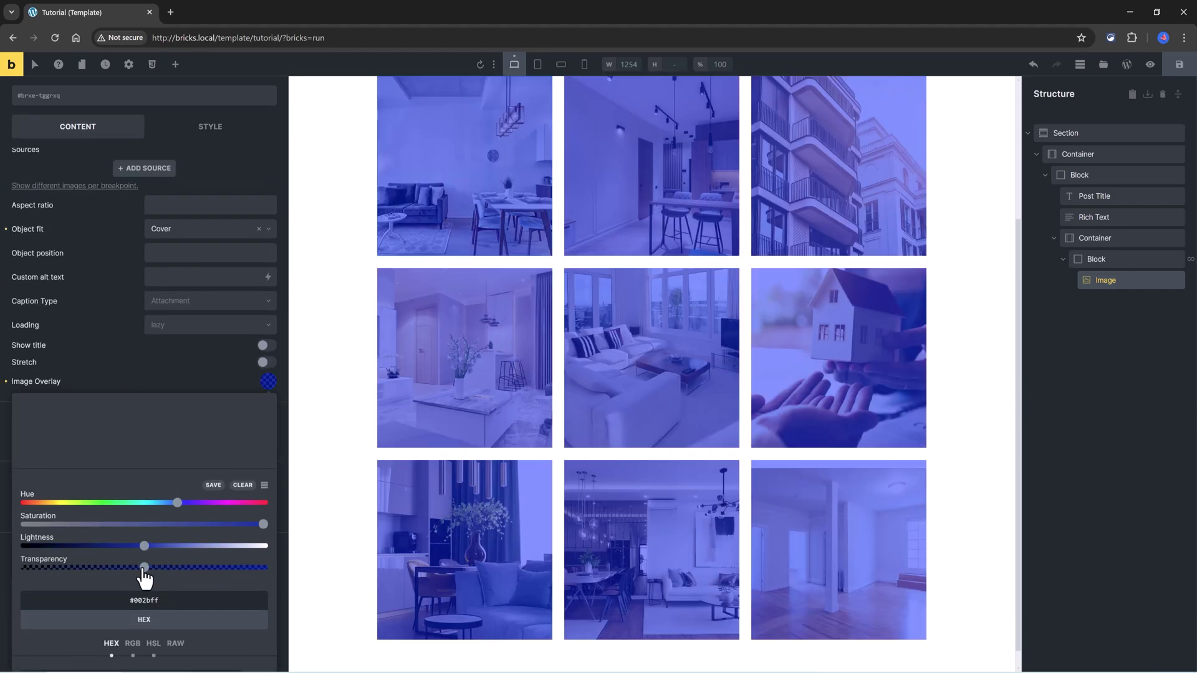
{"action": "left_click_drag", "start_coordinate": [144, 569], "coordinate": [129, 568]}
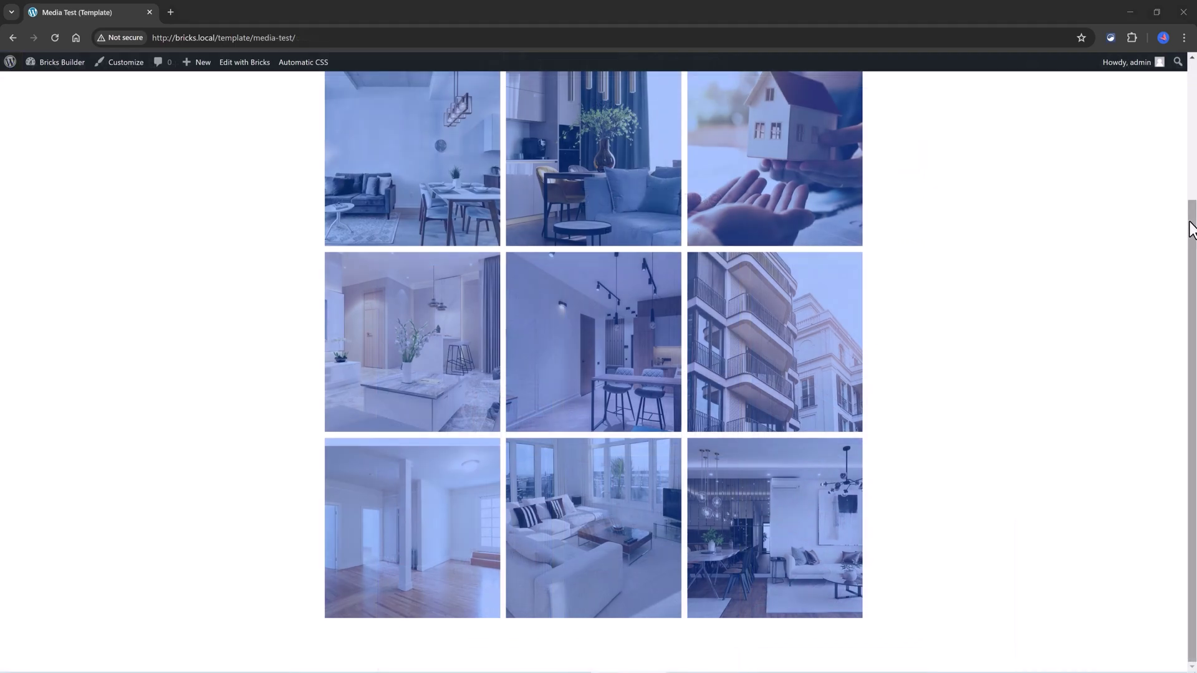
{"action": "left_click_drag", "start_coordinate": [1189, 226], "coordinate": [1192, 68]}
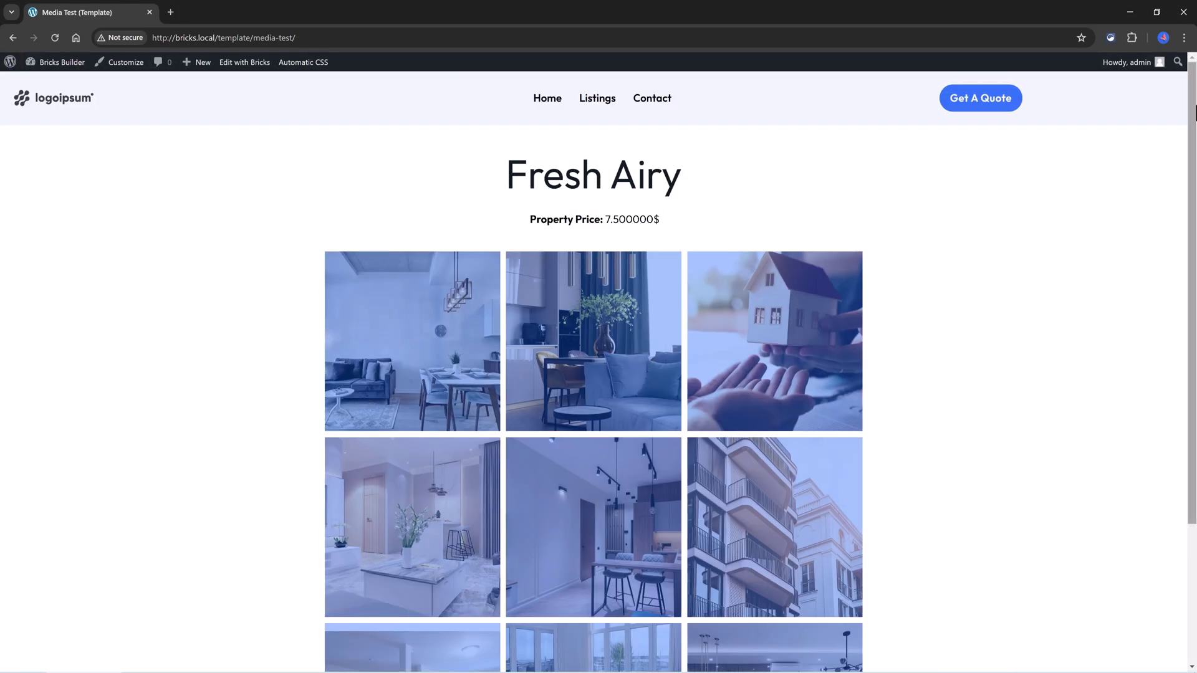
{"action": "left_click_drag", "start_coordinate": [1191, 121], "coordinate": [1193, 278]}
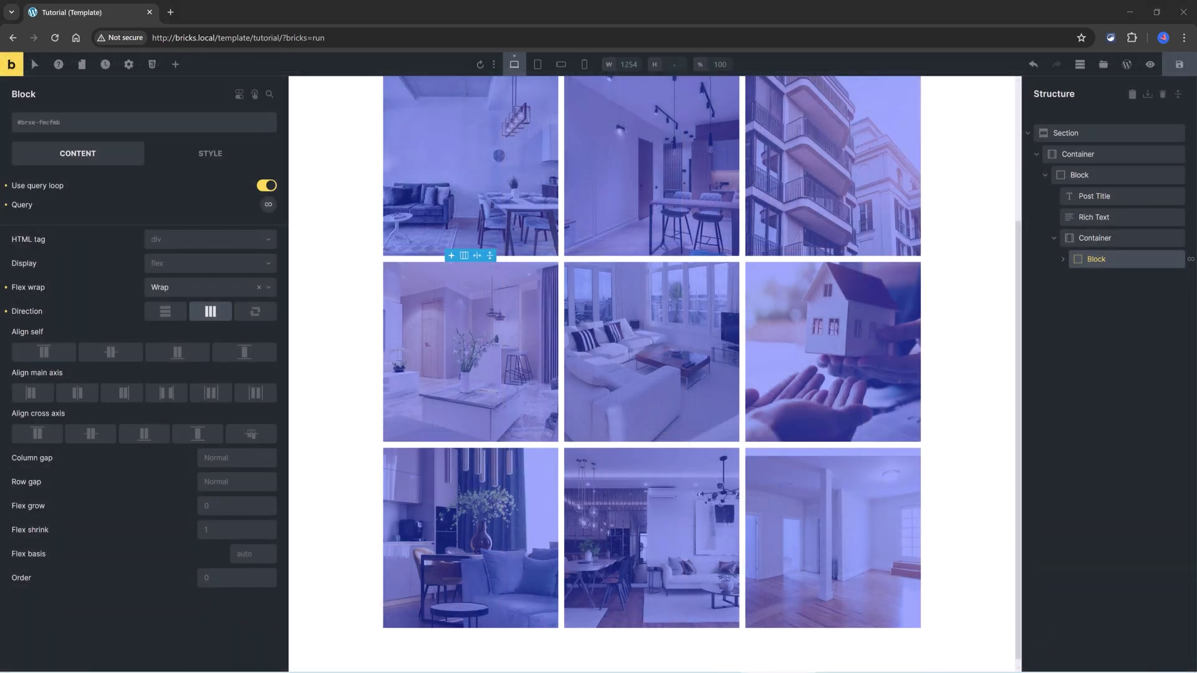
Add a new, still-empty render condition to the query-loop Block
{"action": "left_click", "coordinate": [239, 94]}
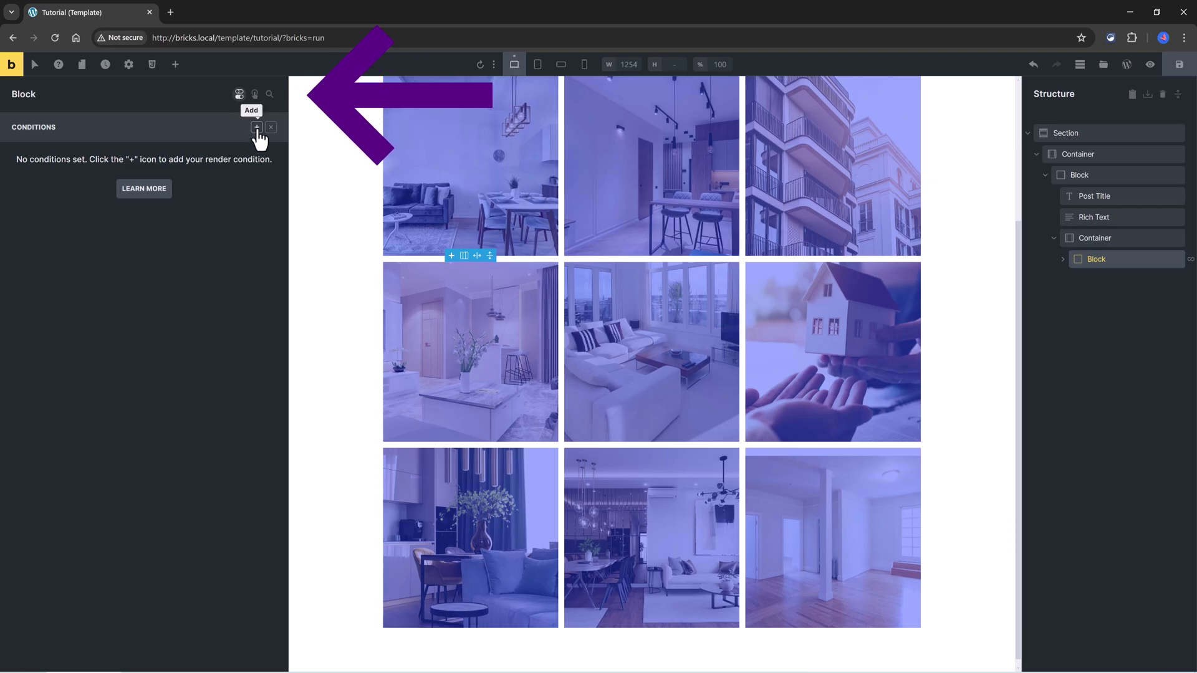
{"action": "left_click", "coordinate": [257, 128]}
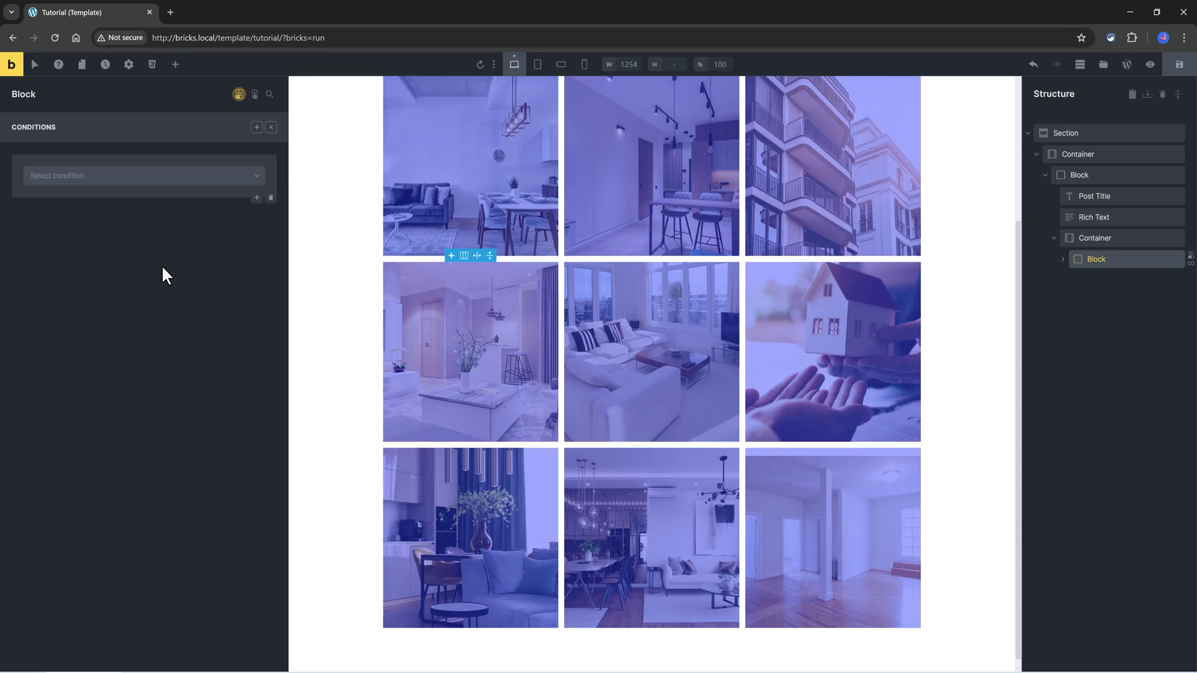
Set the Block's render condition to Browser is Chrome
{"action": "left_click", "coordinate": [81, 176]}
{"action": "scroll", "coordinate": [262, 228], "scroll_direction": "down", "scroll_amount": 1}
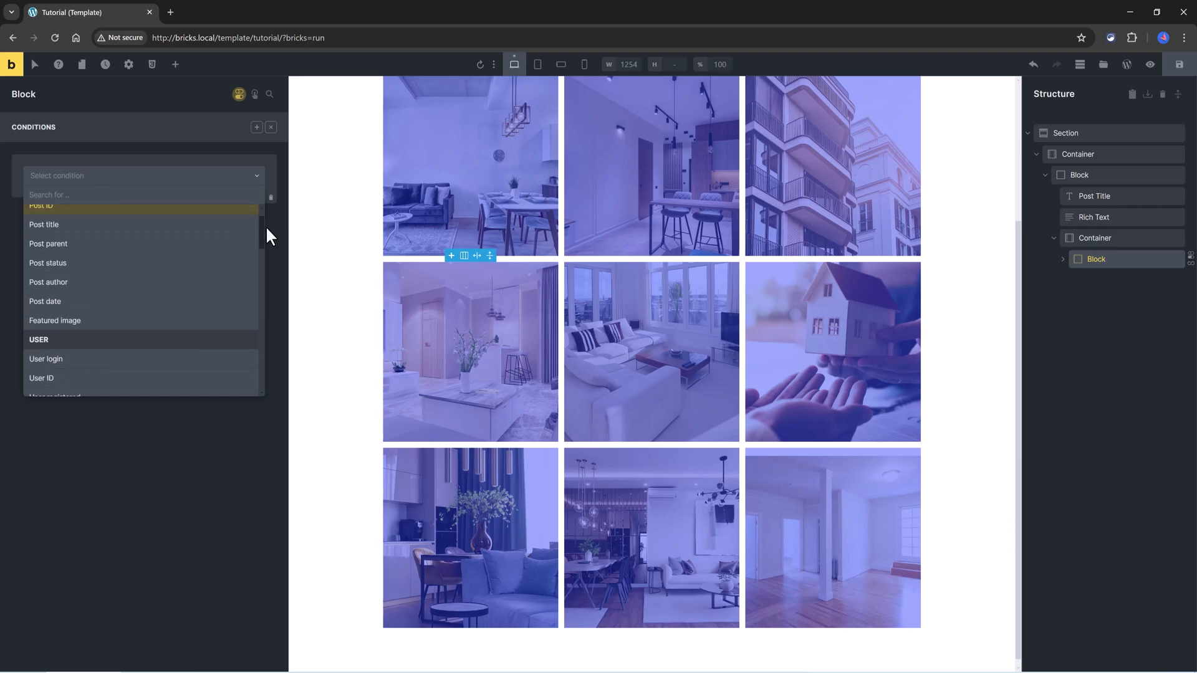
{"action": "scroll", "coordinate": [240, 215], "scroll_direction": "up", "scroll_amount": 1}
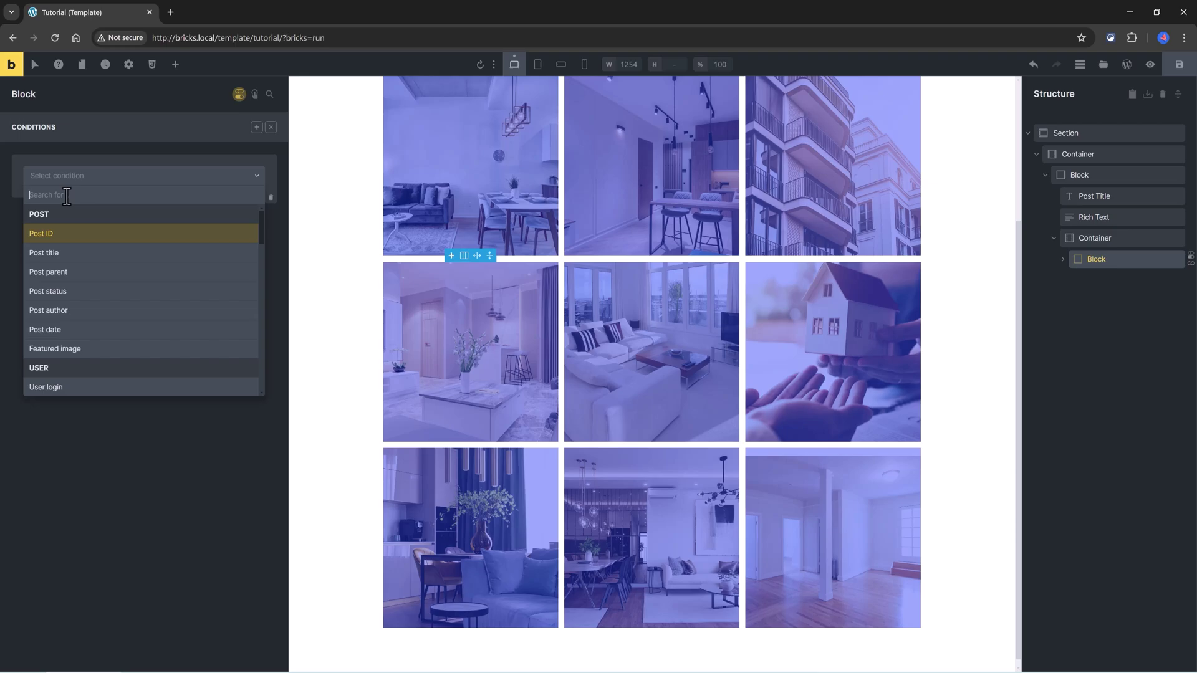
{"action": "type", "text": "browser"}
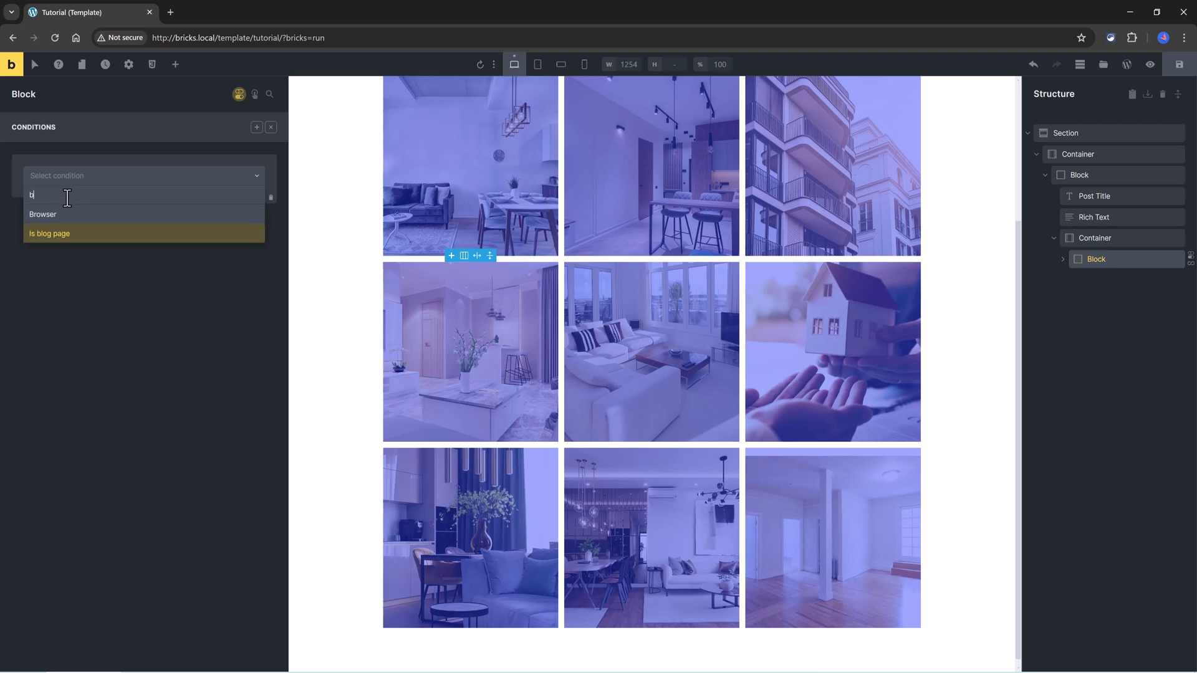
{"action": "left_click", "coordinate": [70, 220]}
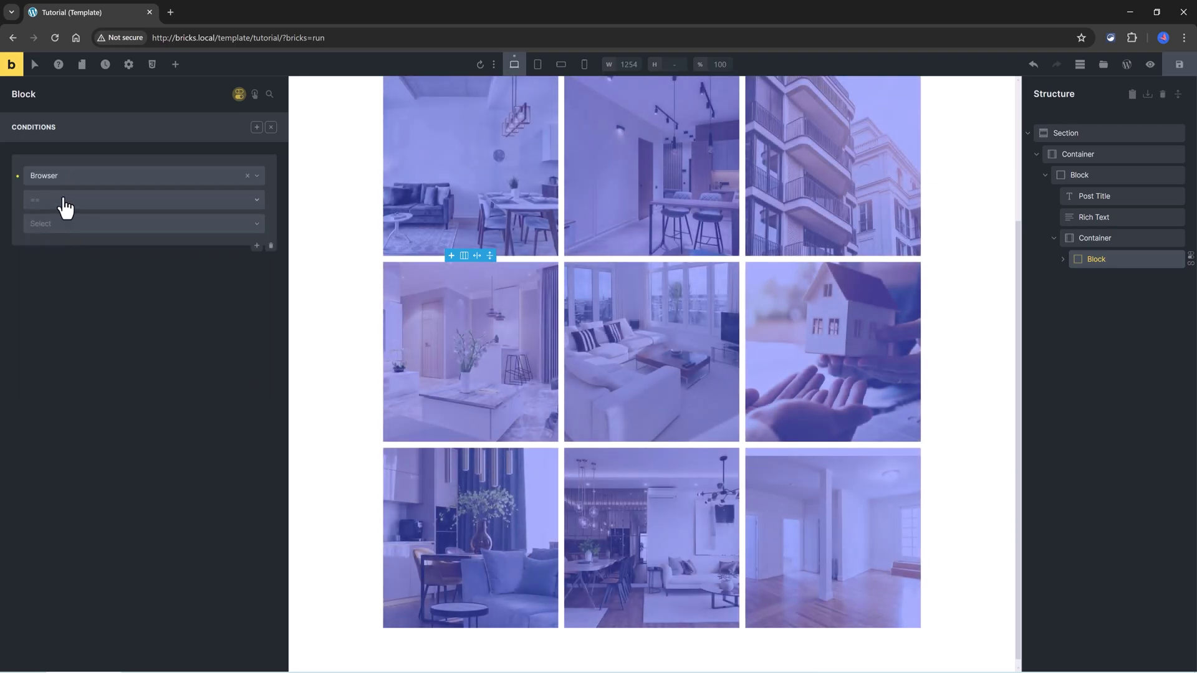
{"action": "left_click", "coordinate": [73, 200]}
{"action": "left_click", "coordinate": [42, 222]}
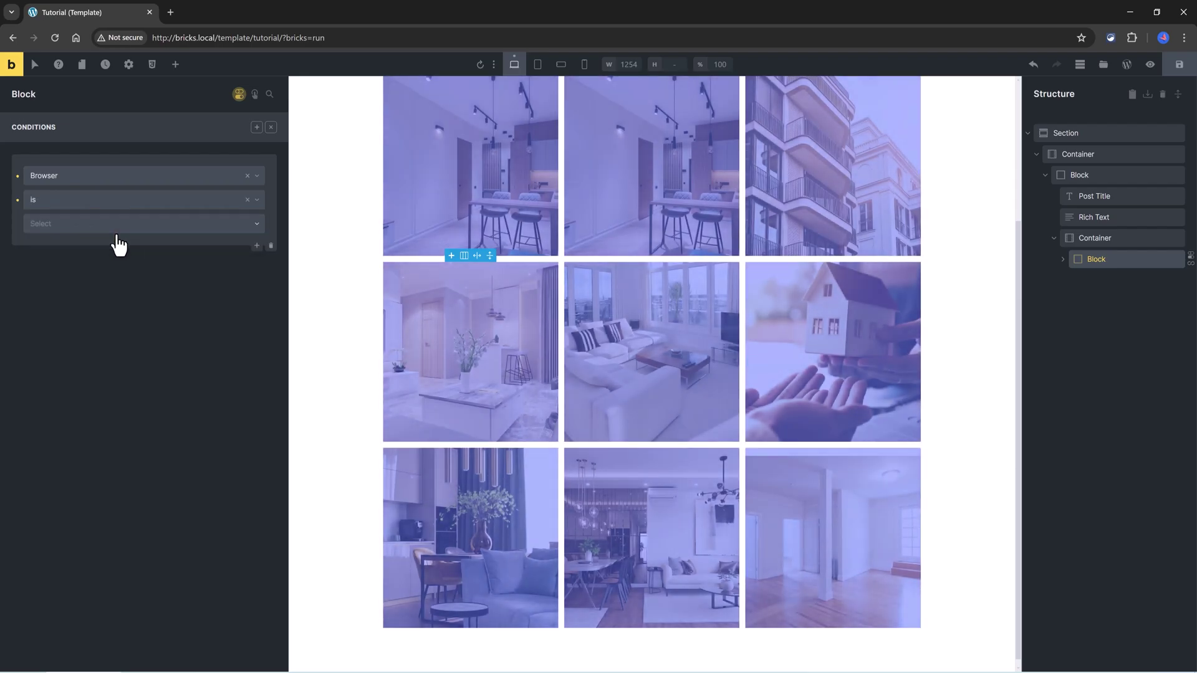
{"action": "left_click", "coordinate": [81, 223]}
{"action": "left_click", "coordinate": [87, 243]}
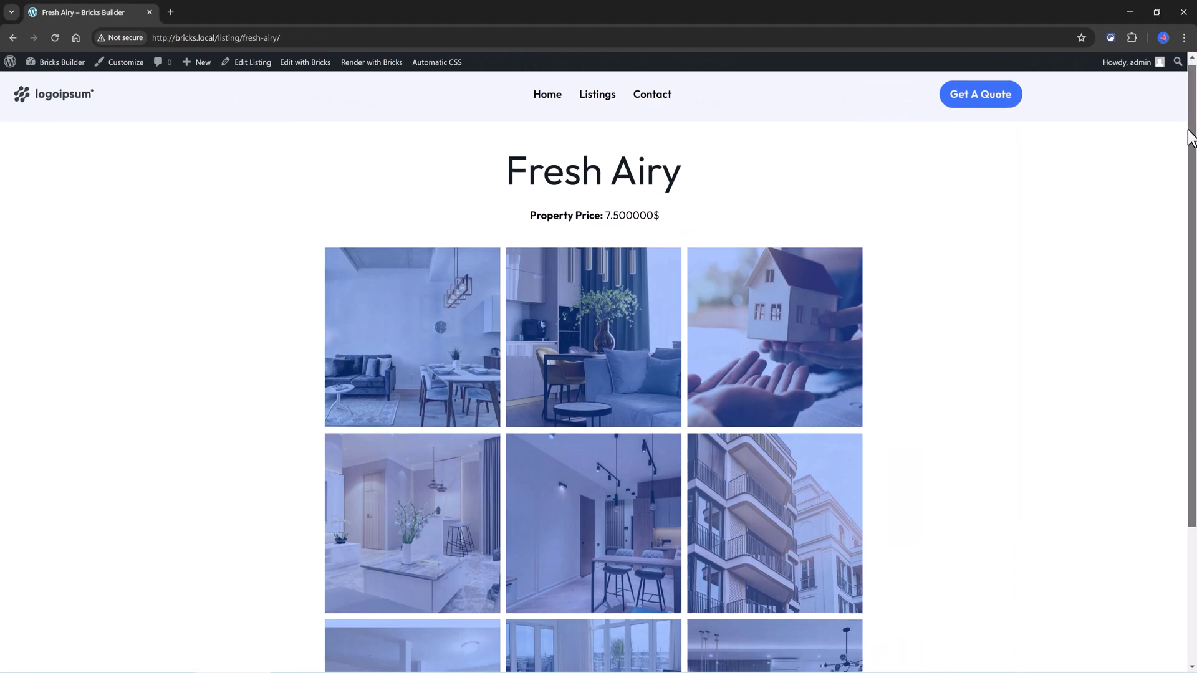
{"action": "left_click_drag", "start_coordinate": [1190, 138], "coordinate": [1186, 230]}
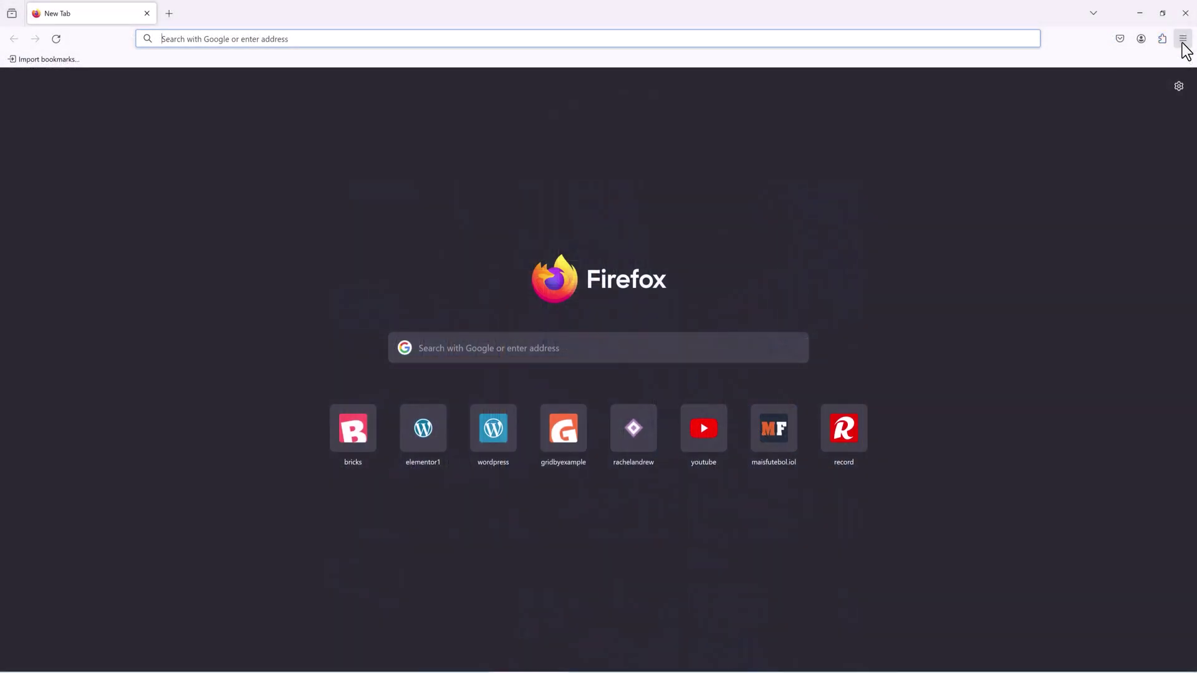
Bring up the Firefox main menu to start a new private window
{"action": "left_click", "coordinate": [1183, 39]}
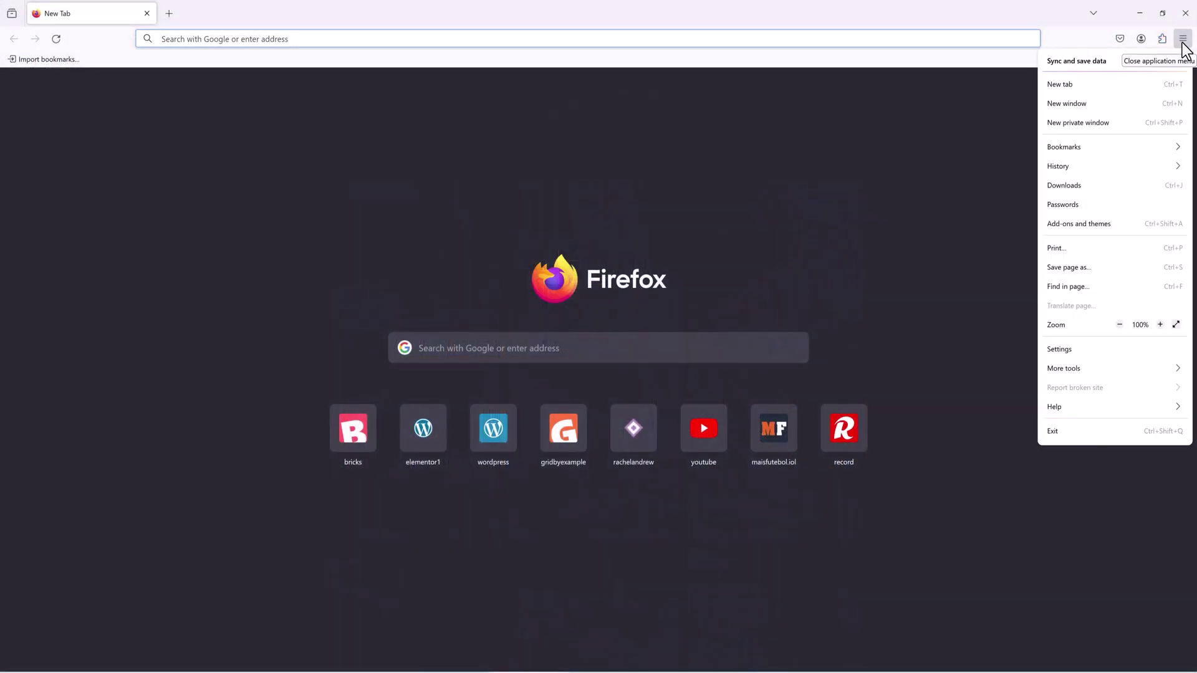